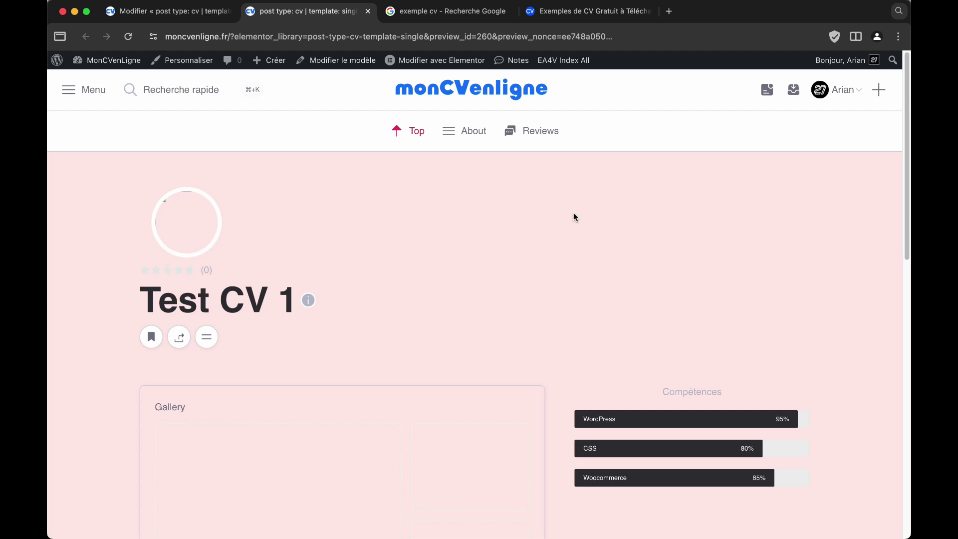
# Look over the Test CV 1 preview page from its header to the review section.
pyautogui.scroll(-3, 554, 225)
pyautogui.scroll(3, 531, 224)
pyautogui.scroll(-6, 649, 219)
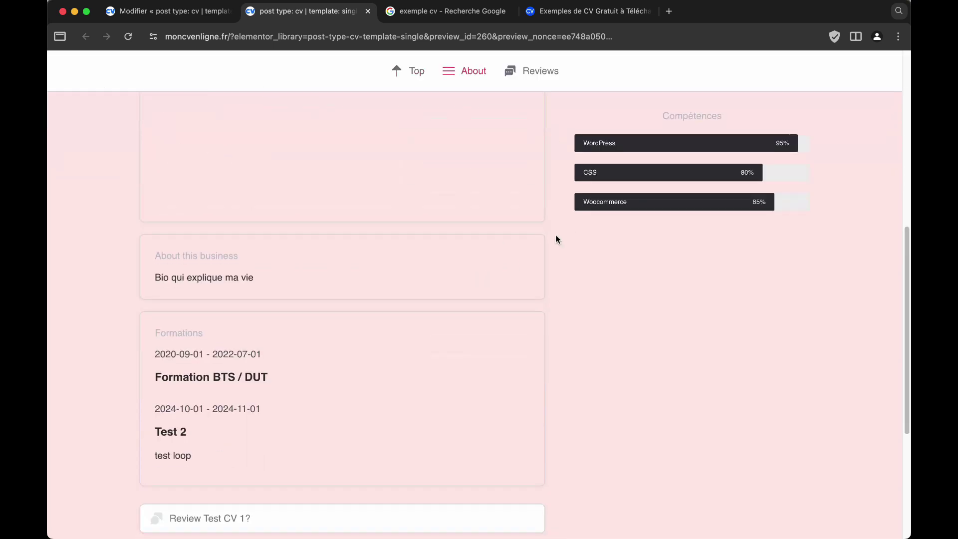
pyautogui.scroll(6, 556, 235)
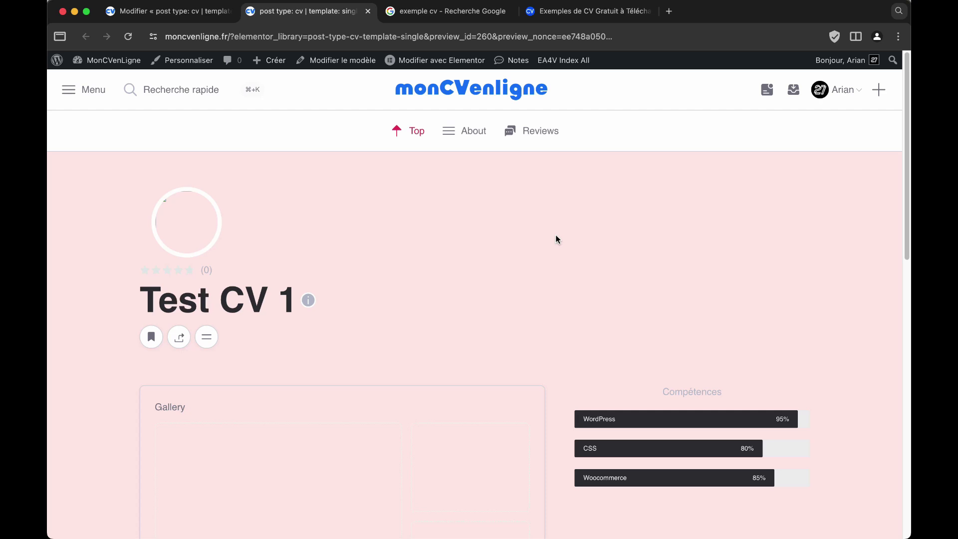
pyautogui.scroll(-1, 548, 239)
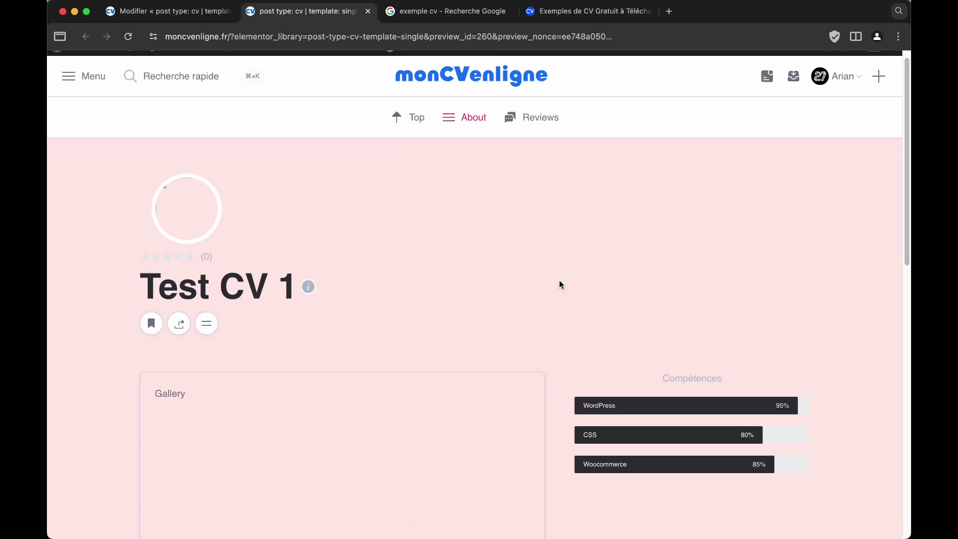
pyautogui.scroll(1, 449, 190)
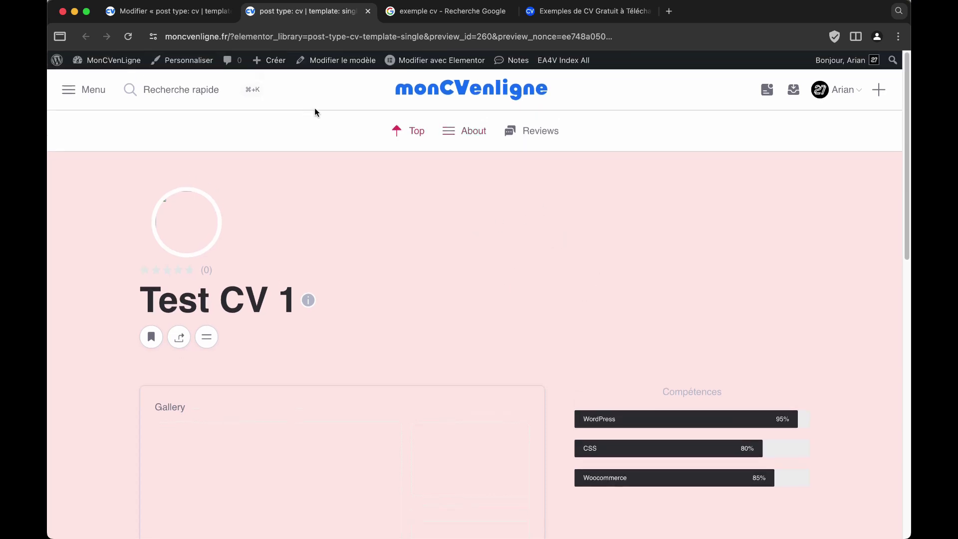
# Delete the Reviews container below the Formations block in the CV single template.
pyautogui.click(193, 12)
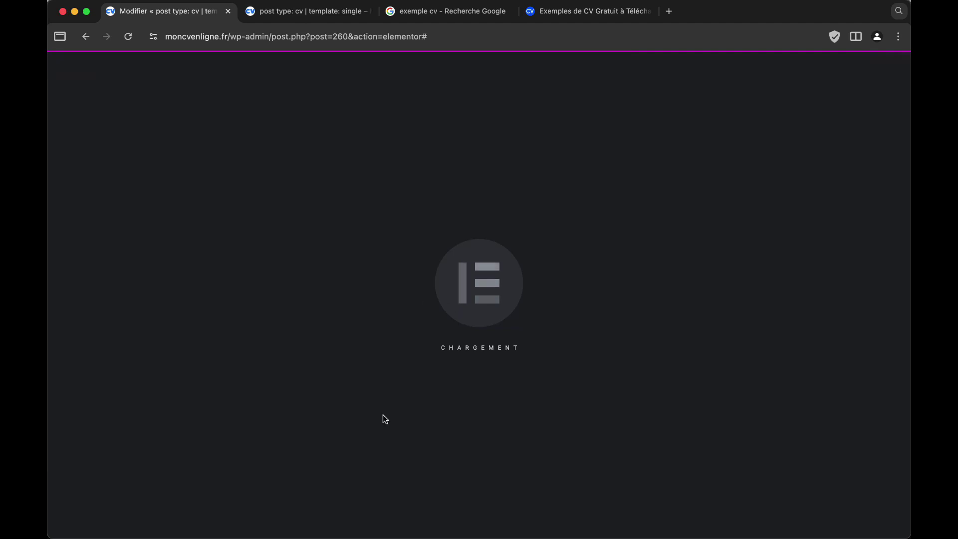
pyautogui.scroll(-12, 419, 340)
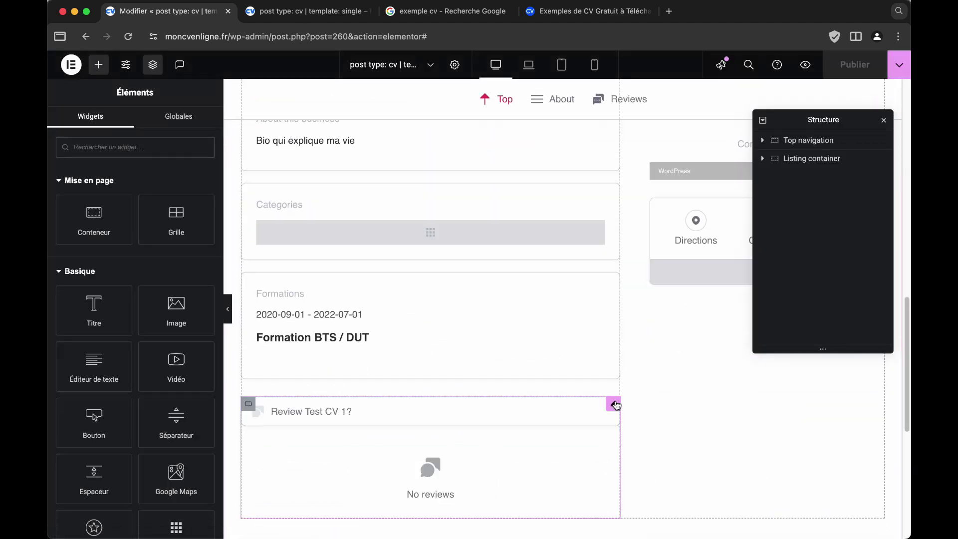
pyautogui.rightClick(617, 439)
pyautogui.rightClick(255, 419)
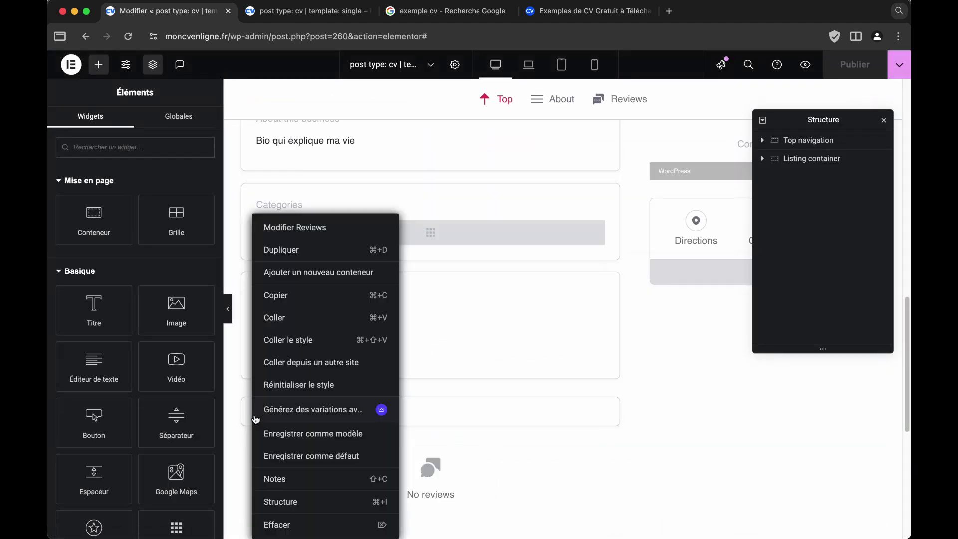
pyautogui.click(296, 525)
pyautogui.scroll(5, 683, 284)
pyautogui.scroll(10, 596, 112)
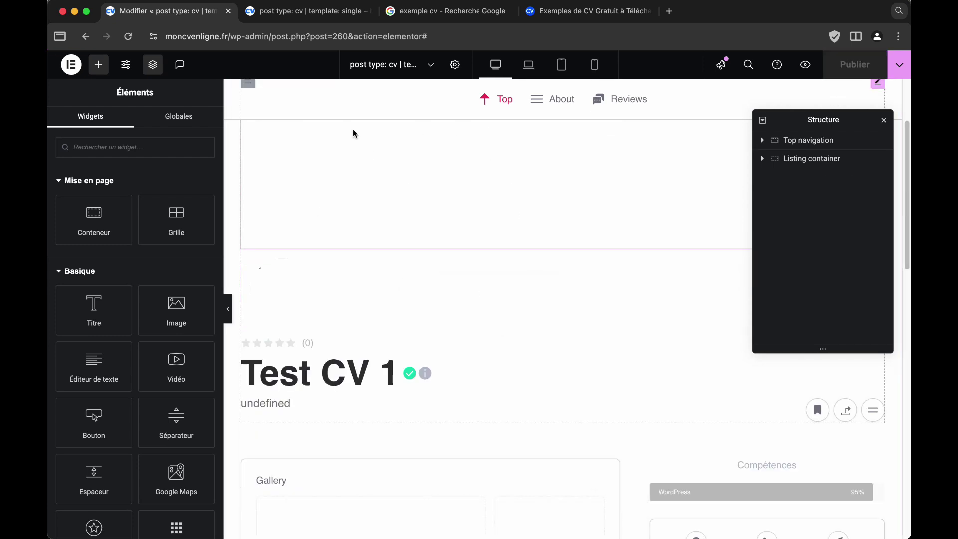
# In the WordPress pages list, rename the Create CV page to "Créer un CV" with the slug creer-un-cv.
pyautogui.click(358, 14)
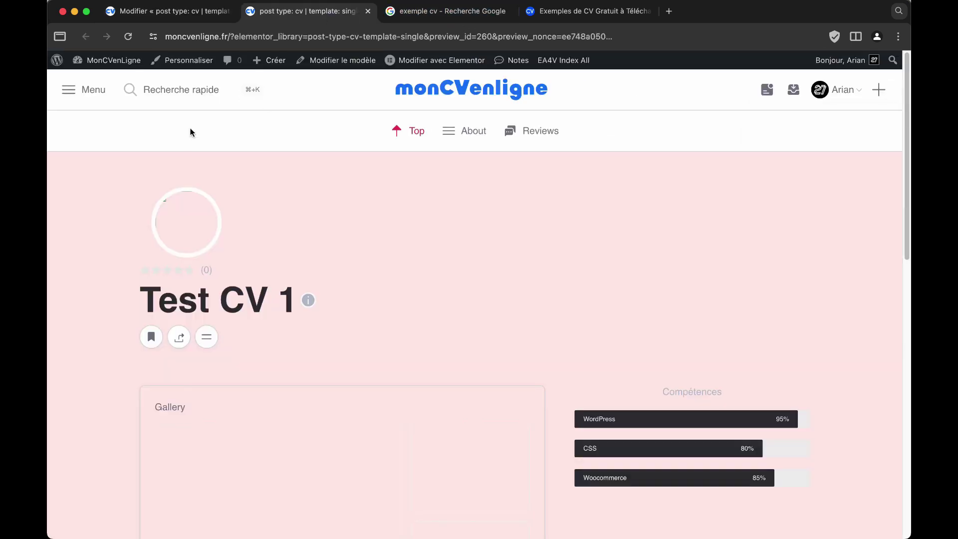
pyautogui.click(94, 79)
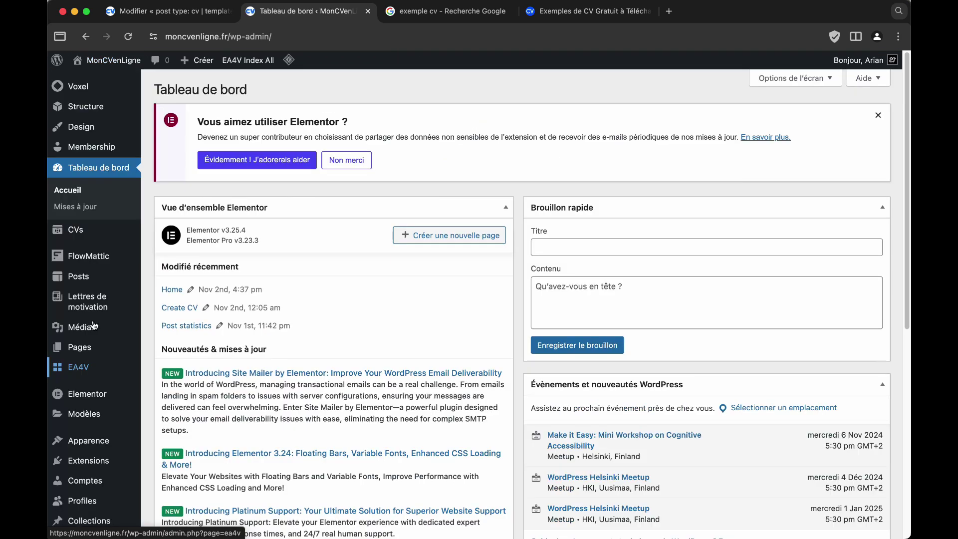
pyautogui.click(126, 355)
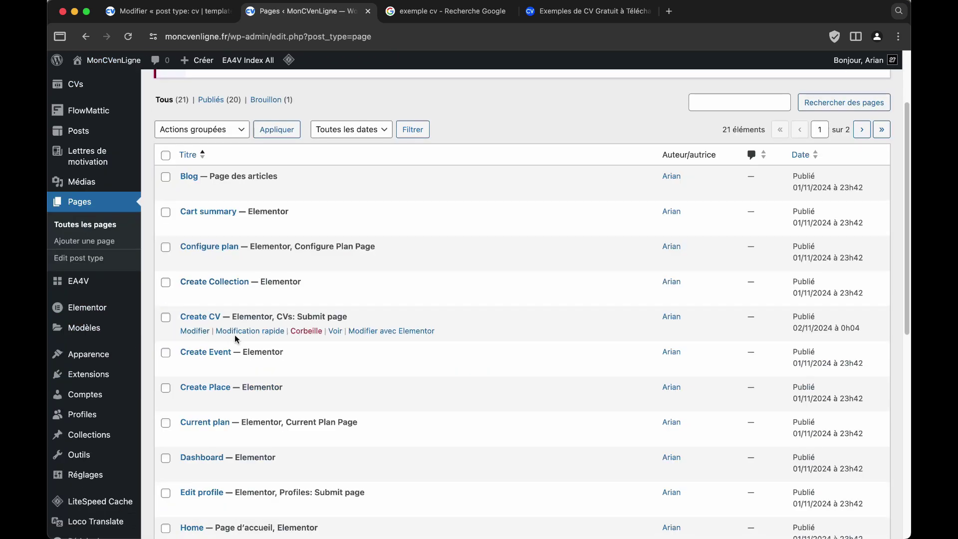
pyautogui.click(234, 328)
pyautogui.press('BackSpace')
pyautogui.press('BackSpace')
pyautogui.press('BackSpace')
pyautogui.press('BackSpace')
pyautogui.press('BackSpace')
pyautogui.press('BackSpace')
pyautogui.press('BackSpace')
pyautogui.write('éer un CV')
pyautogui.press('Return')
# Open the Créer un CV page in Elementor and examine the Create post (VX) widget's style and content settings.
pyautogui.click(335, 333)
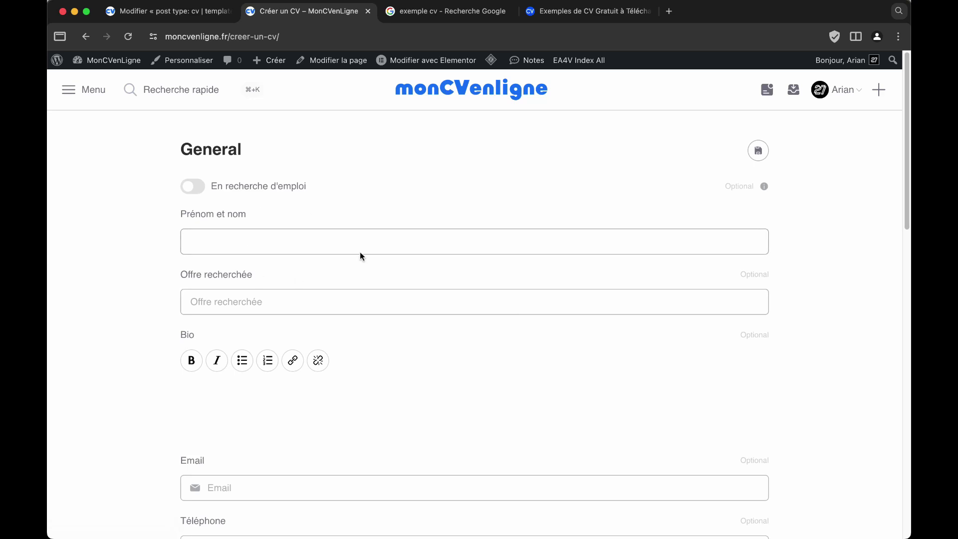
pyautogui.click(426, 61)
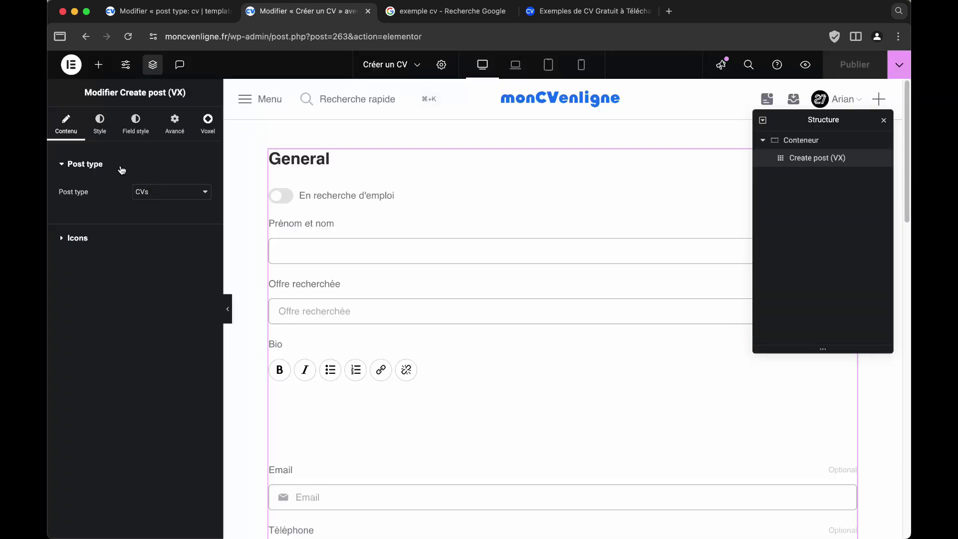
pyautogui.click(101, 122)
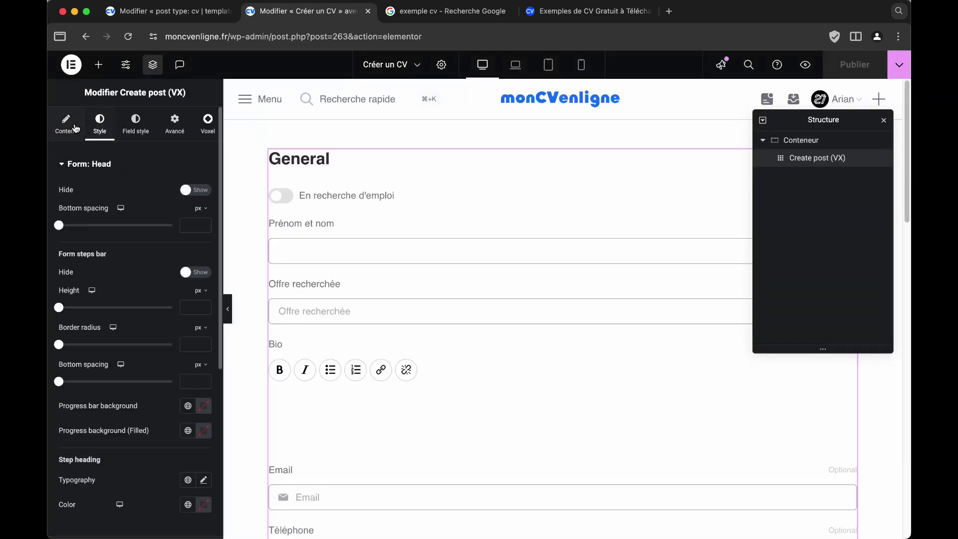
pyautogui.click(69, 123)
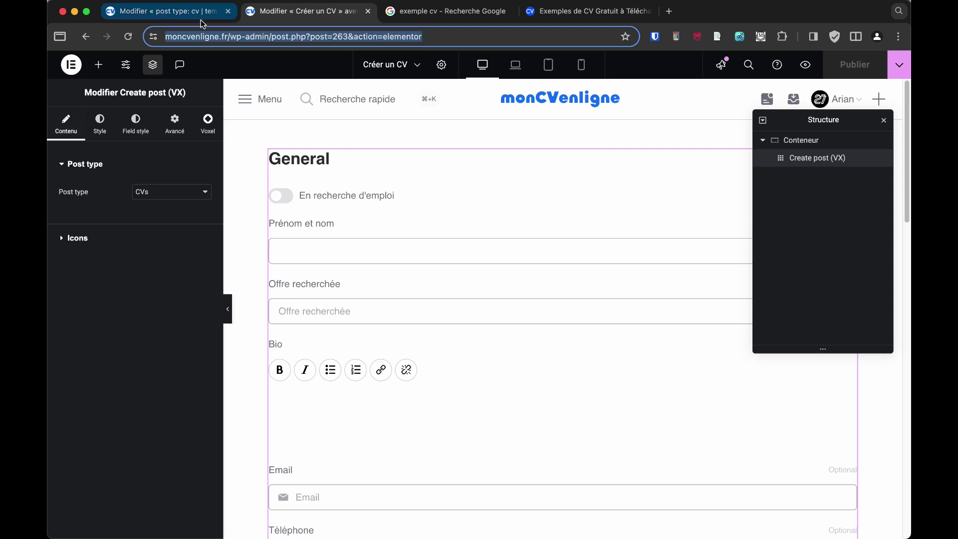
# Close the CV template tab and return to the WordPress dashboard, dismissing its Elementor notice.
pyautogui.click(165, 11)
pyautogui.click(228, 11)
pyautogui.moveTo(423, 36); pyautogui.dragTo(276, 37)
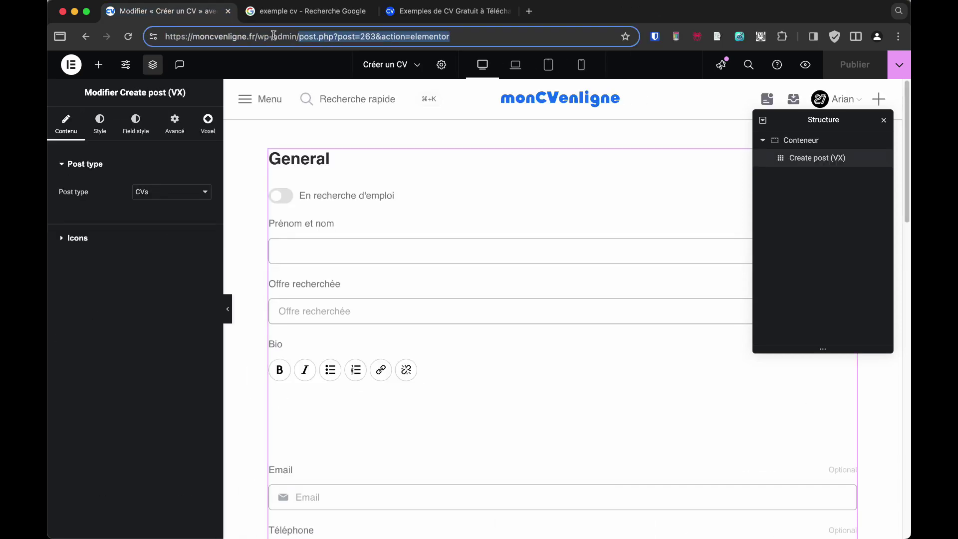
pyautogui.press('BackSpace')
pyautogui.press('Return')
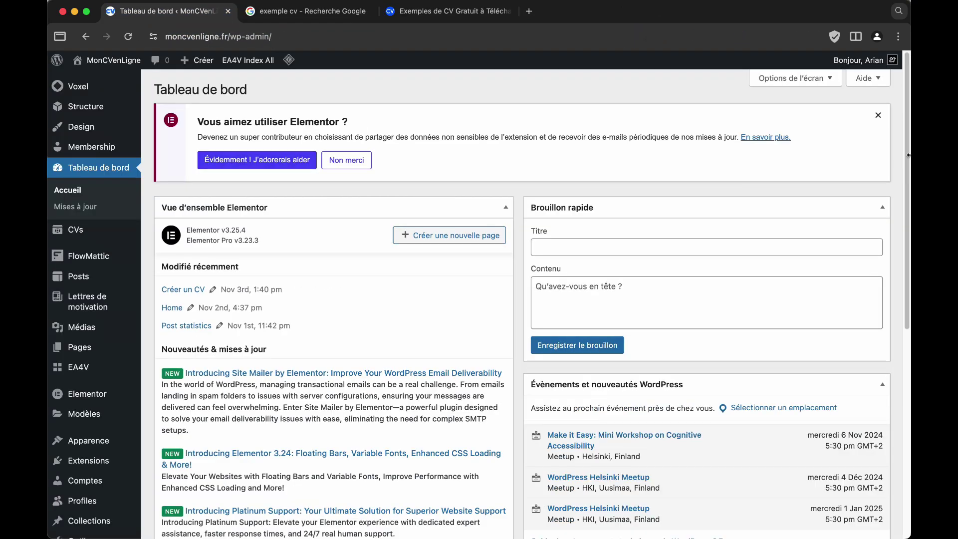
pyautogui.click(877, 115)
# In the EA4V settings, enable the Advanced Create Post widget and Popup addons.
pyautogui.moveTo(79, 372)
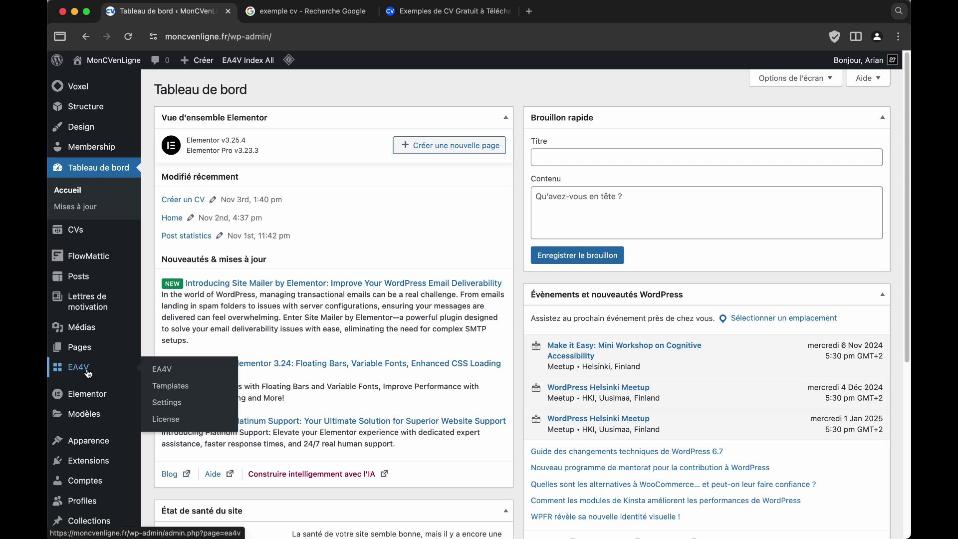
pyautogui.click(167, 402)
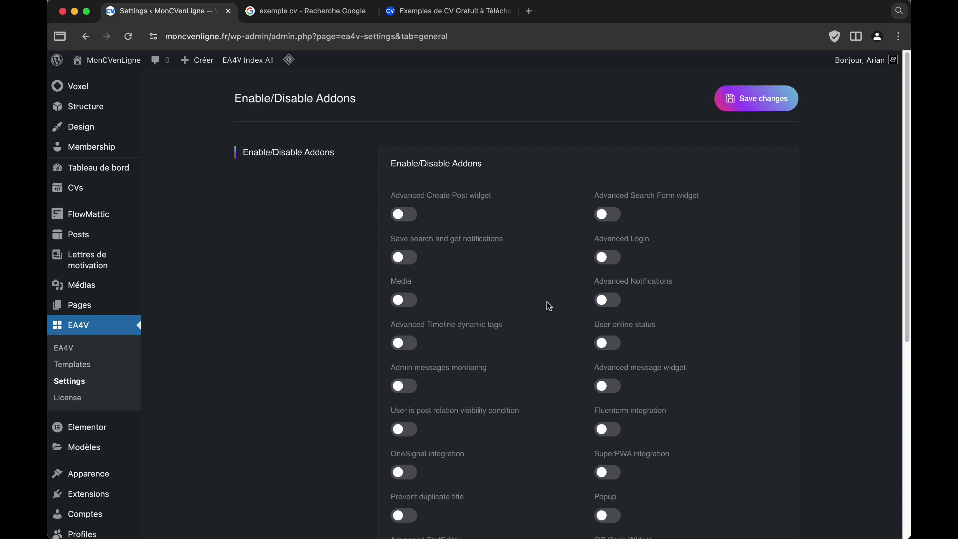
pyautogui.click(402, 213)
pyautogui.scroll(-3, 511, 254)
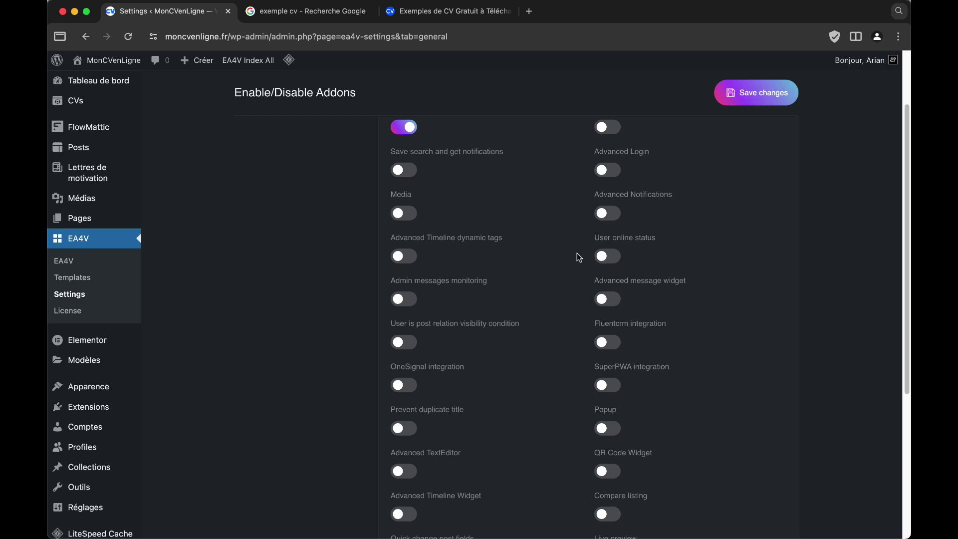
pyautogui.scroll(-3, 469, 263)
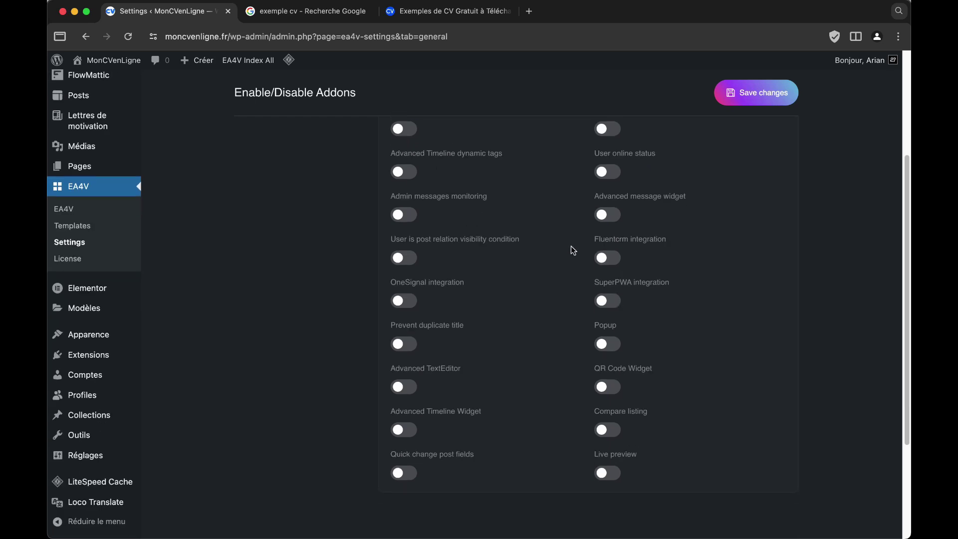
pyautogui.click(606, 344)
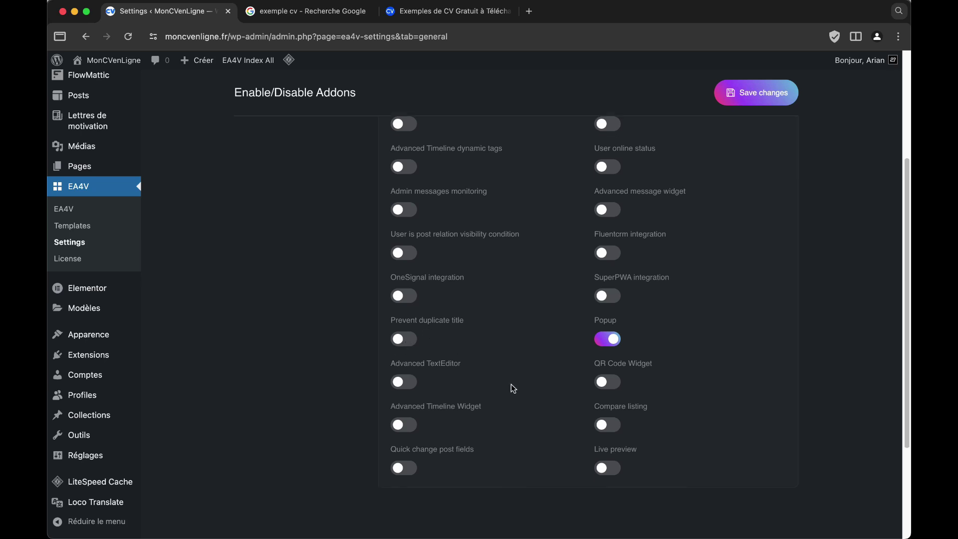
# Enable the Quick change post fields, Live preview and QR Code Widget addons and save the changes.
pyautogui.scroll(-1, 503, 379)
pyautogui.click(405, 370)
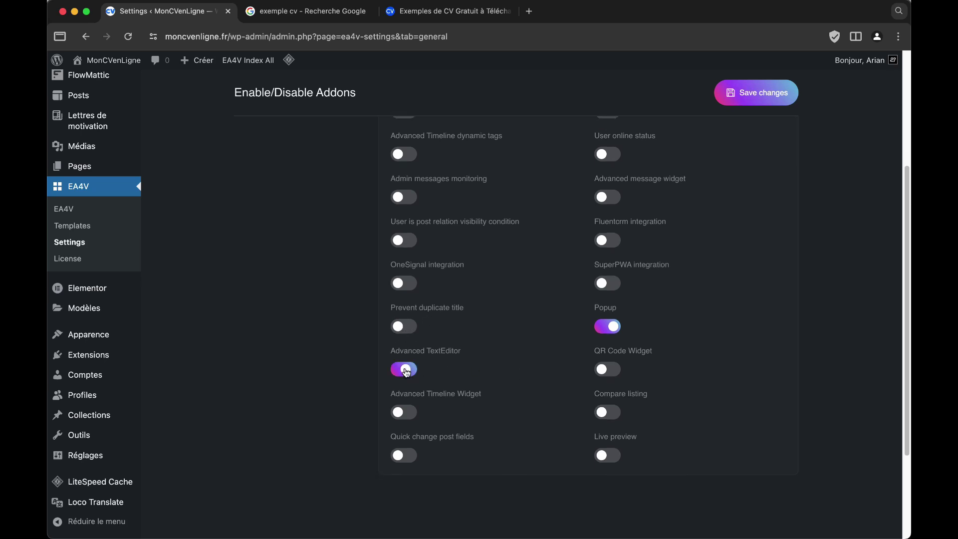
pyautogui.click(406, 370)
pyautogui.click(394, 454)
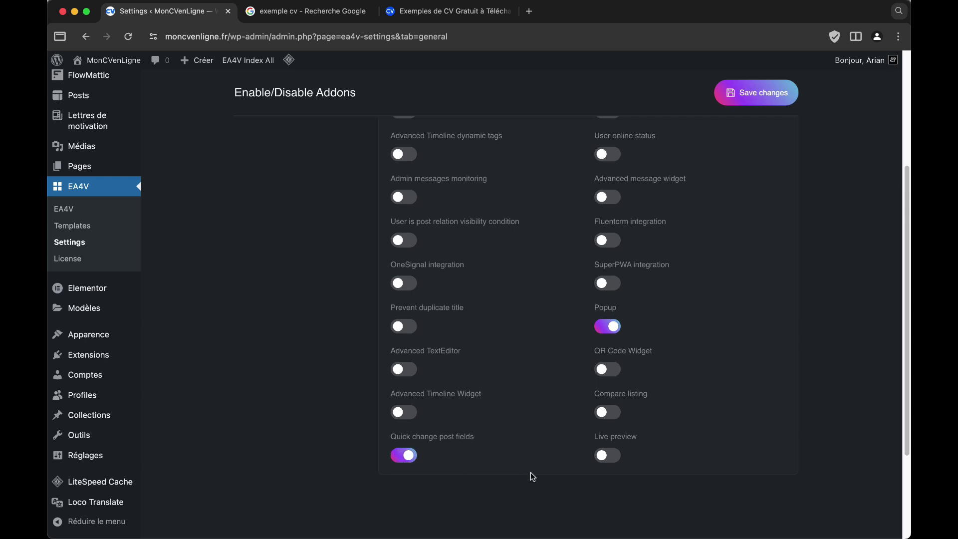
pyautogui.click(616, 456)
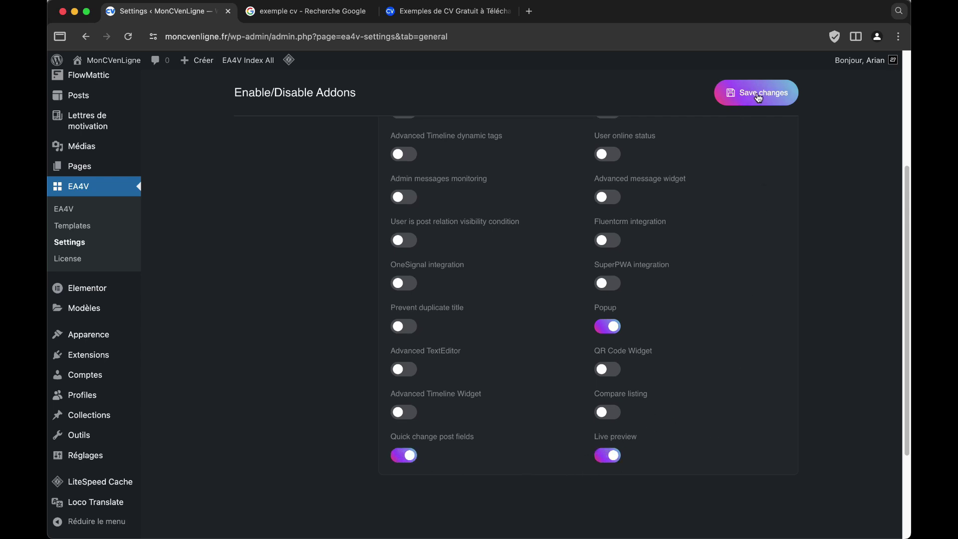
pyautogui.click(758, 94)
pyautogui.scroll(-10, 774, 406)
pyautogui.click(612, 294)
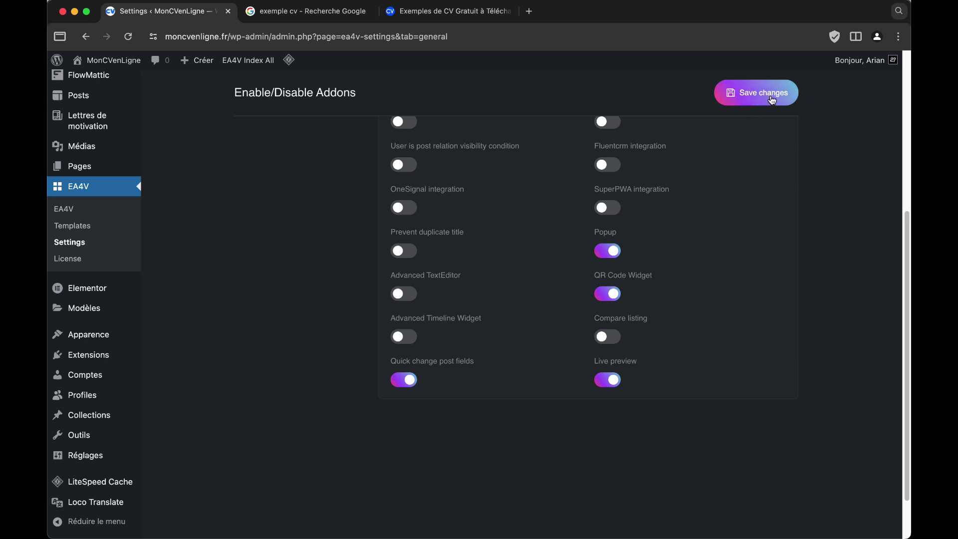
# Open the Créer un CV page in Elementor and enable live preview on its Create post (EA4V) widget.
pyautogui.scroll(5, 763, 93)
pyautogui.moveTo(95, 237)
pyautogui.click(190, 188)
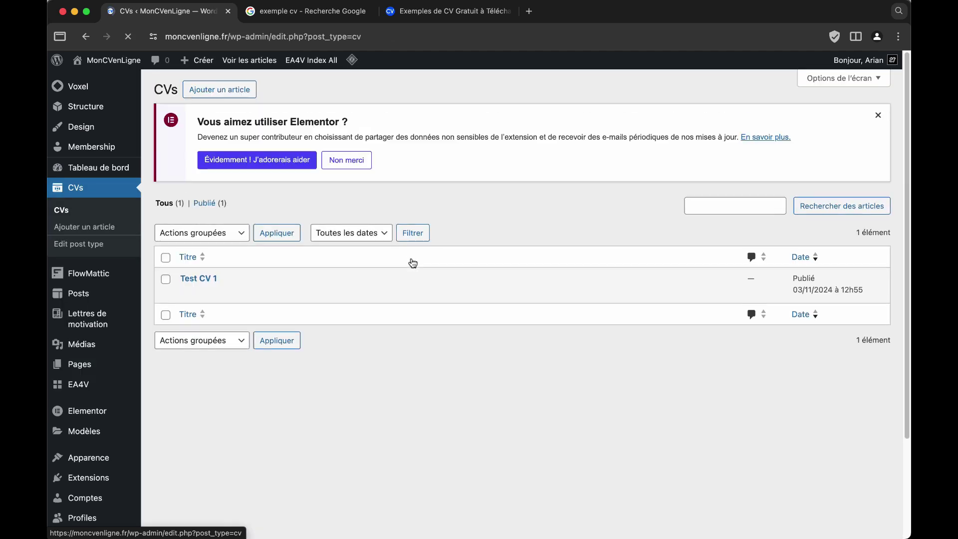
pyautogui.click(80, 363)
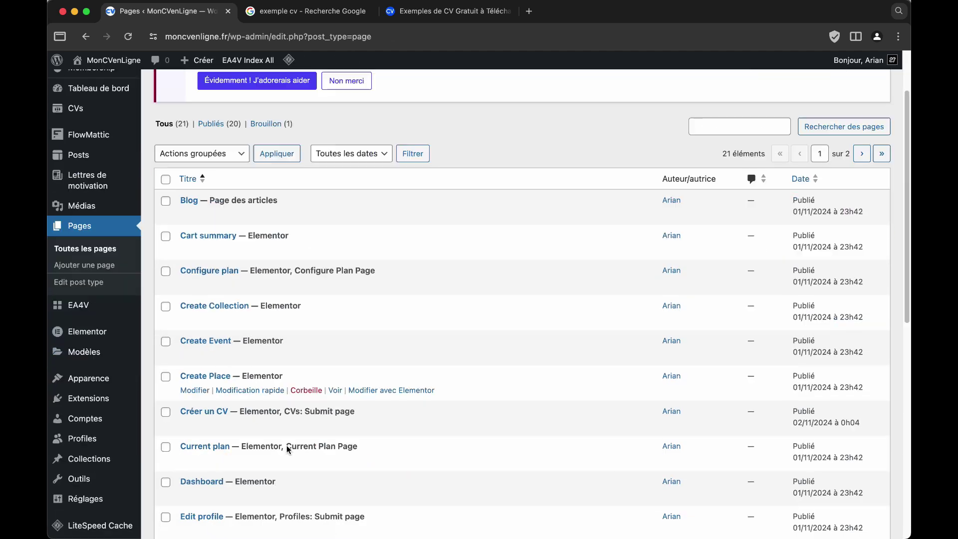
pyautogui.scroll(-5, 374, 309)
pyautogui.click(383, 288)
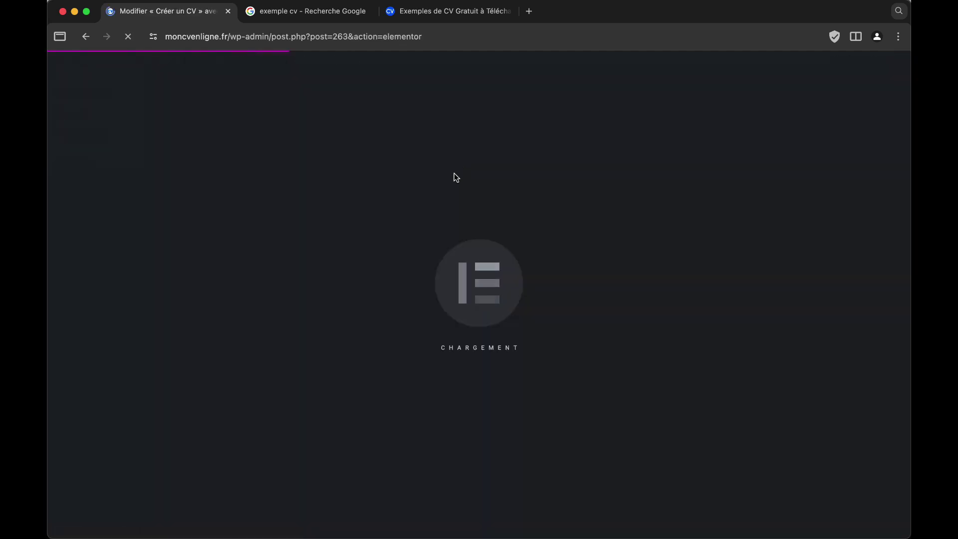
pyautogui.click(565, 191)
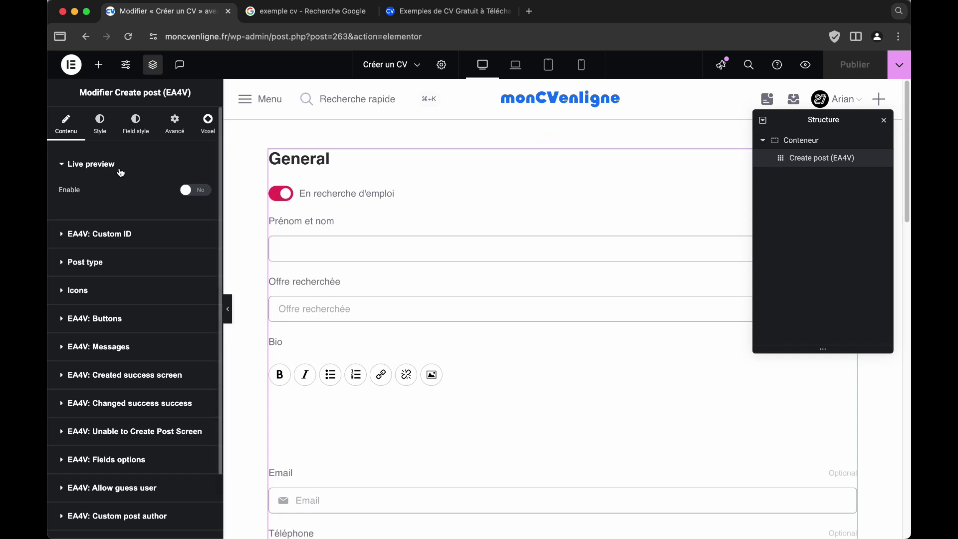
pyautogui.click(202, 196)
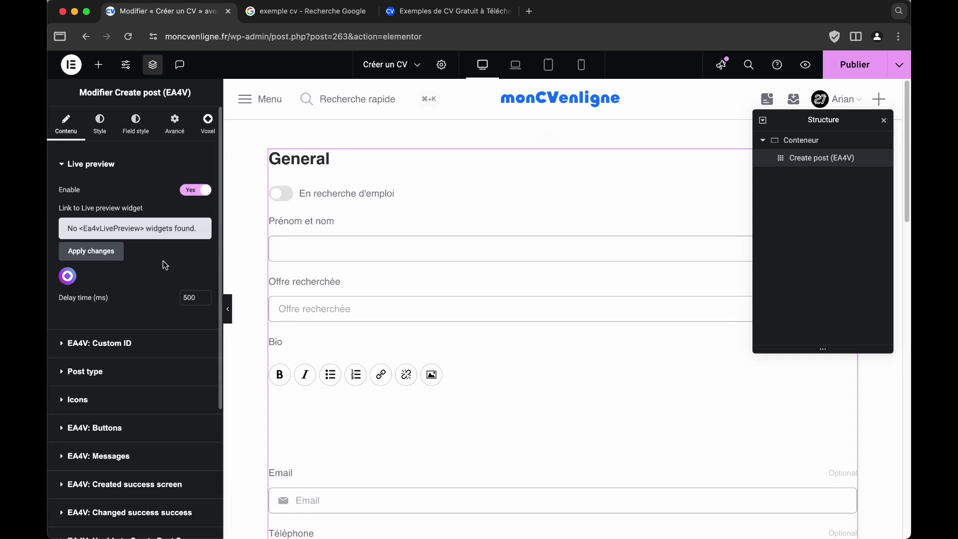
# Add a container with two equal columns below the form on the Créer un CV page.
pyautogui.scroll(-15, 541, 330)
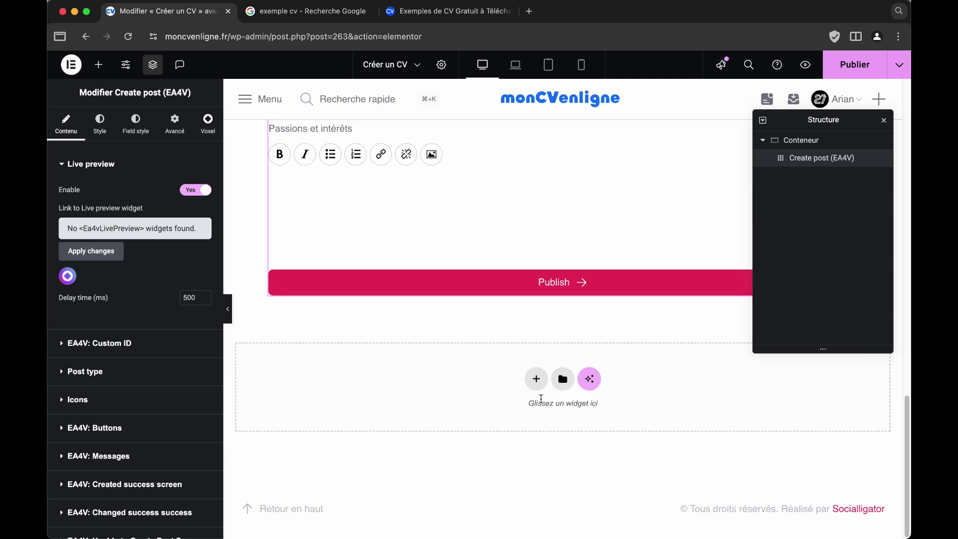
pyautogui.click(536, 379)
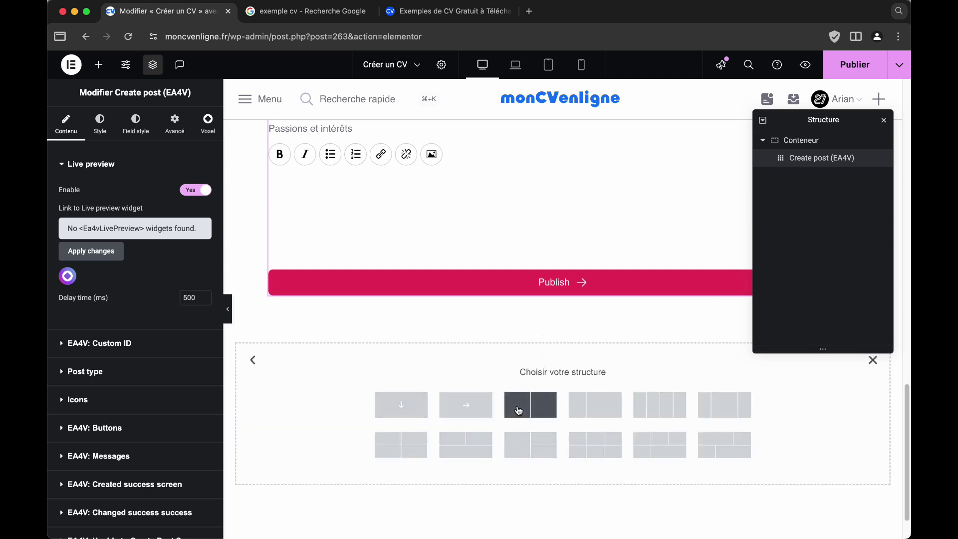
pyautogui.click(518, 410)
# Move the Create post (EA4V) widget into the new container's first column and delete the emptied original container.
pyautogui.click(817, 159)
pyautogui.moveTo(816, 160); pyautogui.dragTo(816, 193)
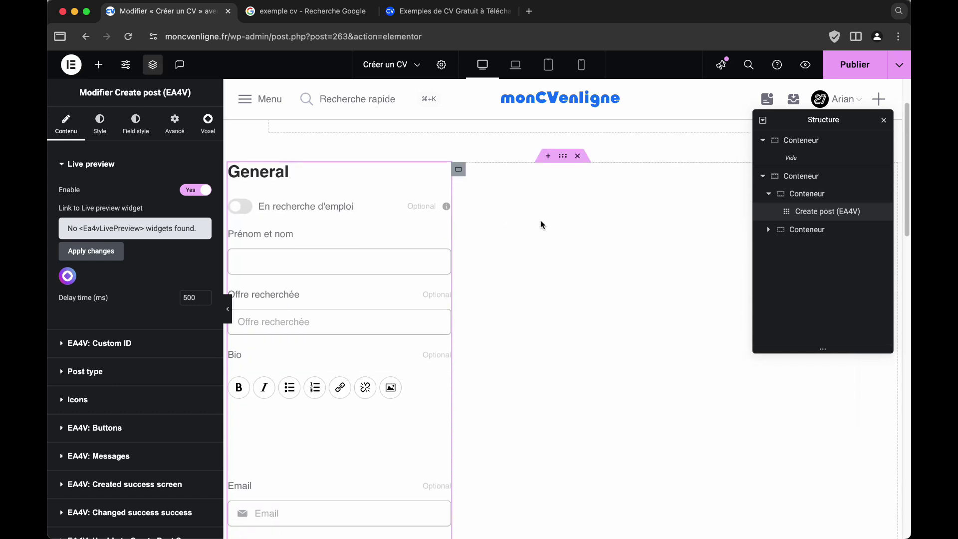
pyautogui.rightClick(800, 140)
pyautogui.click(797, 449)
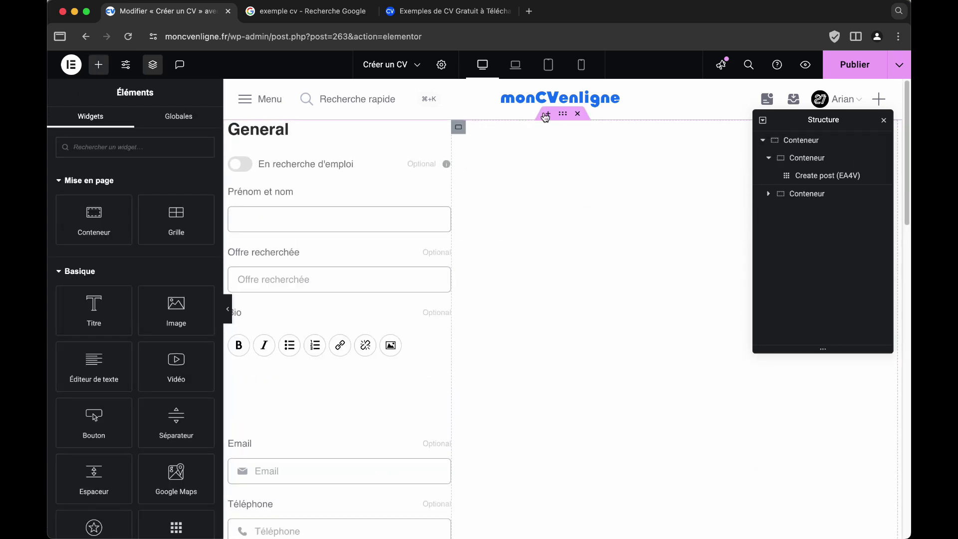
# Give the outer two-column container a 20 px top margin and 20 px of padding on its right and left sides.
pyautogui.click(562, 113)
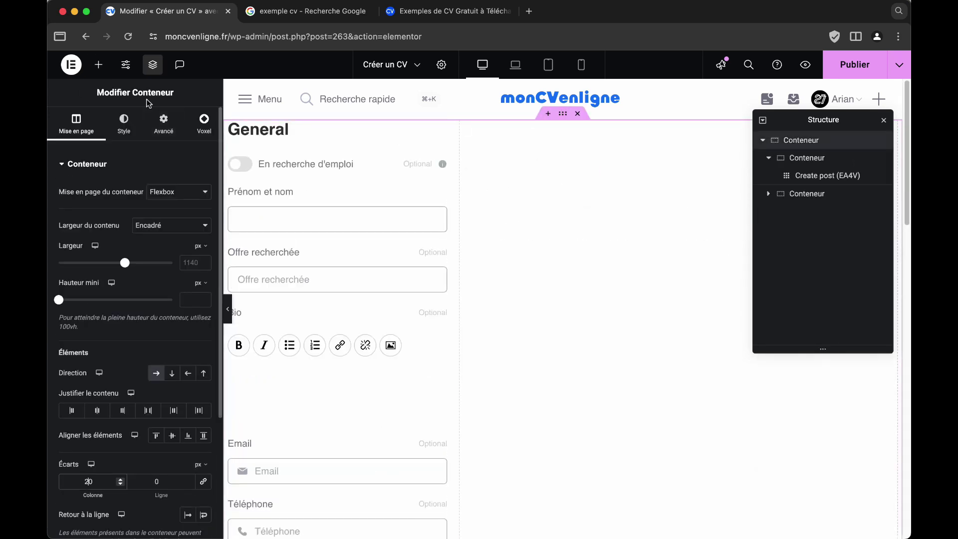
pyautogui.click(164, 122)
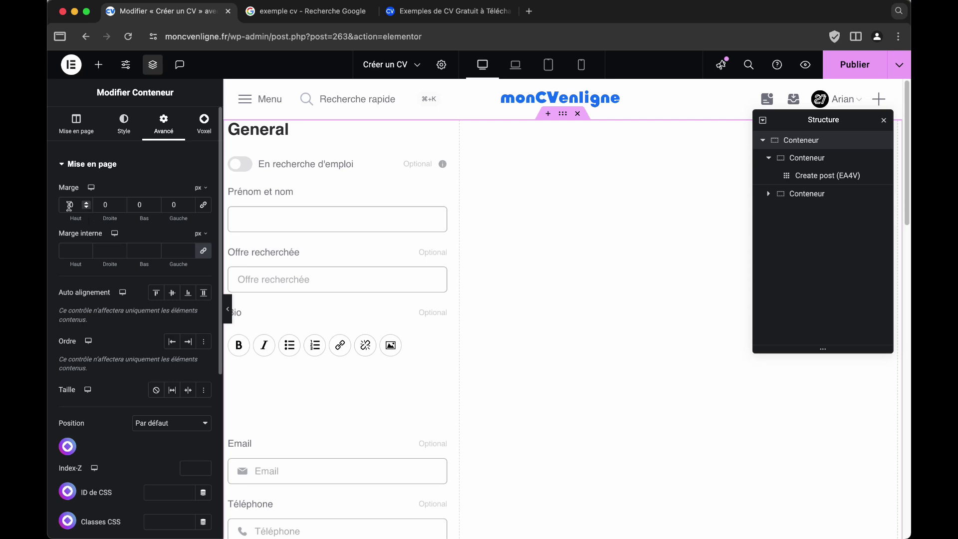
pyautogui.click(171, 252)
pyautogui.write('0')
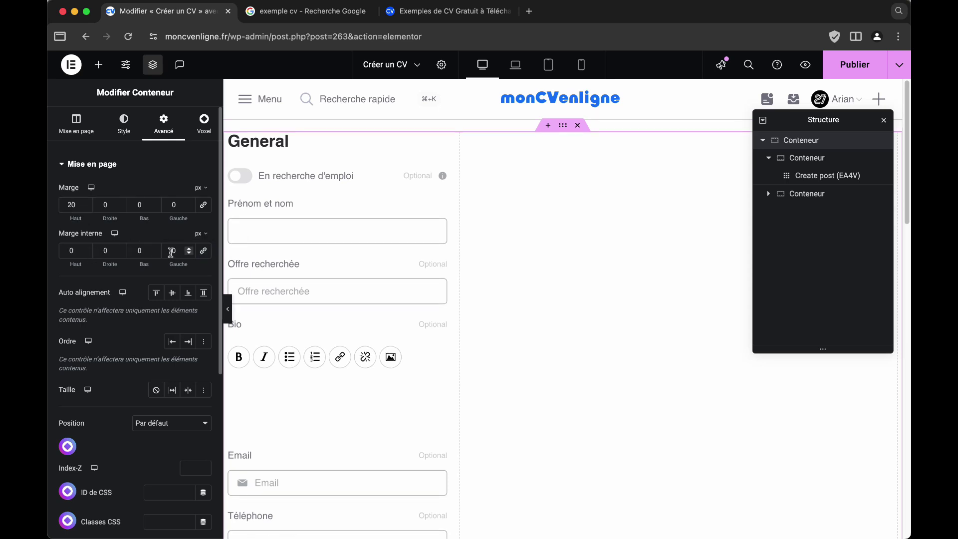
pyautogui.write('2')
pyautogui.click(103, 250)
pyautogui.write('2')
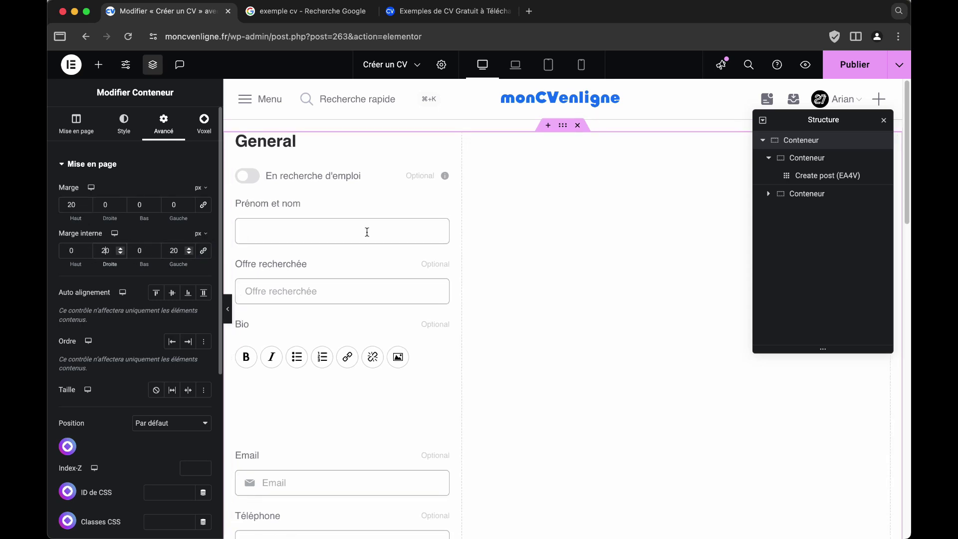
# Add a Live Preview (EA4V) widget to the empty second column of the container.
pyautogui.click(768, 194)
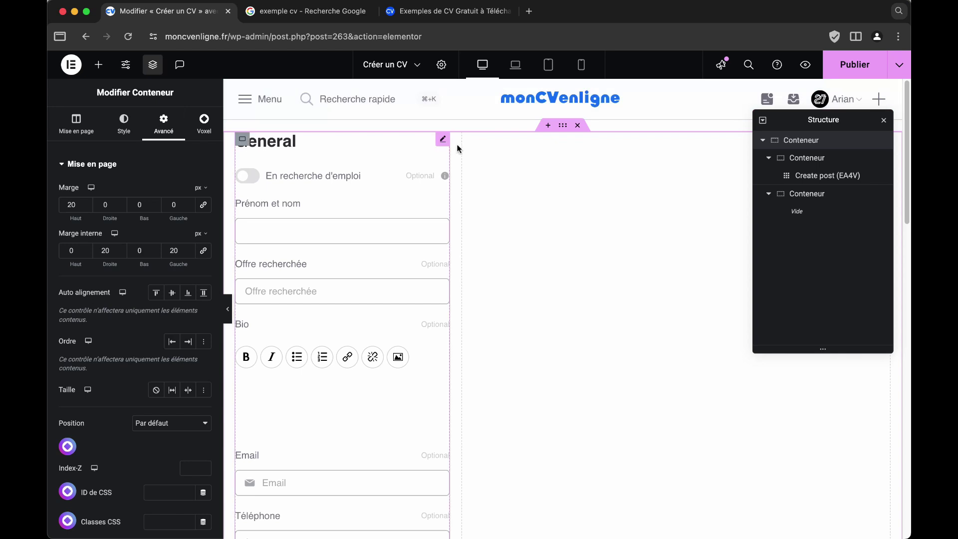
pyautogui.click(442, 138)
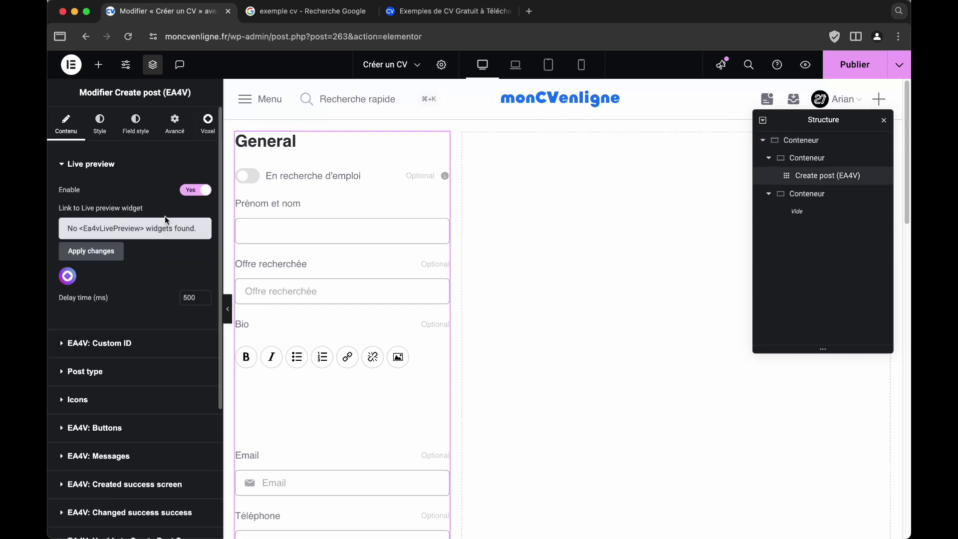
pyautogui.click(98, 65)
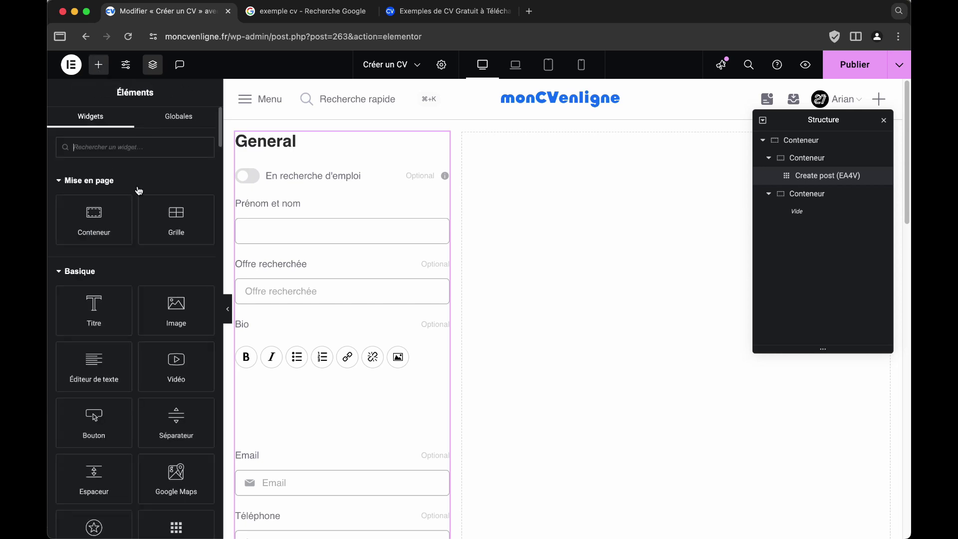
pyautogui.write('live')
pyautogui.click(120, 200)
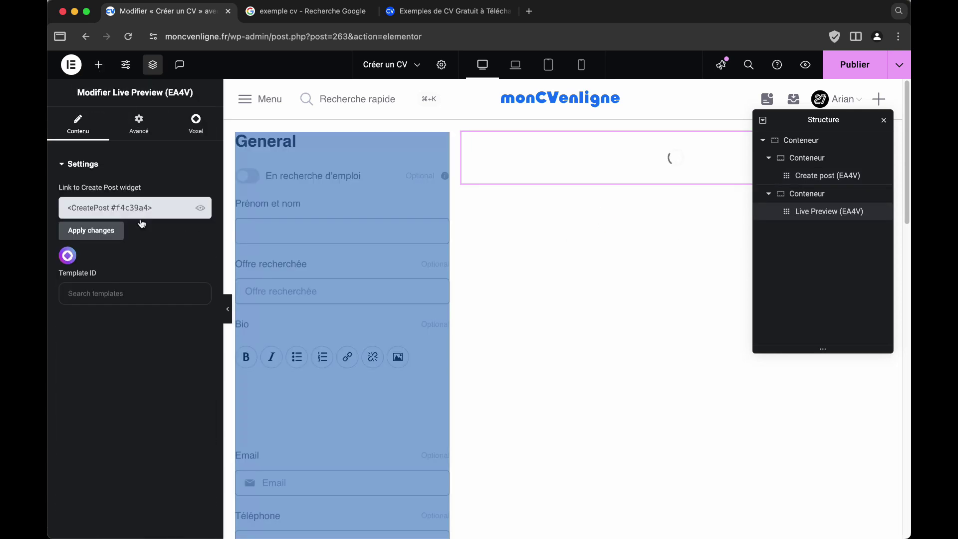
# Search the Live Preview widget's template setting for "cv" and assign the CV template.
pyautogui.click(111, 293)
pyautogui.write('cv')
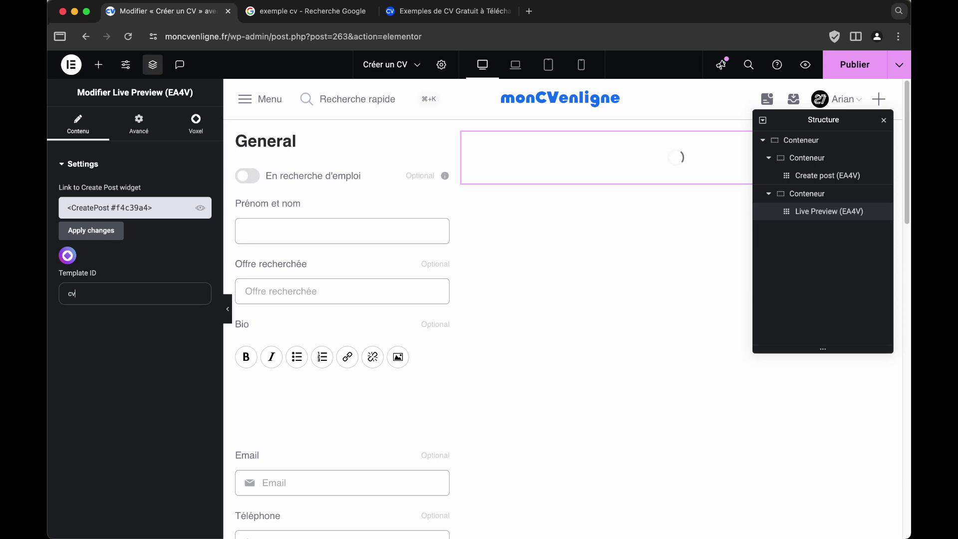
pyautogui.click(116, 364)
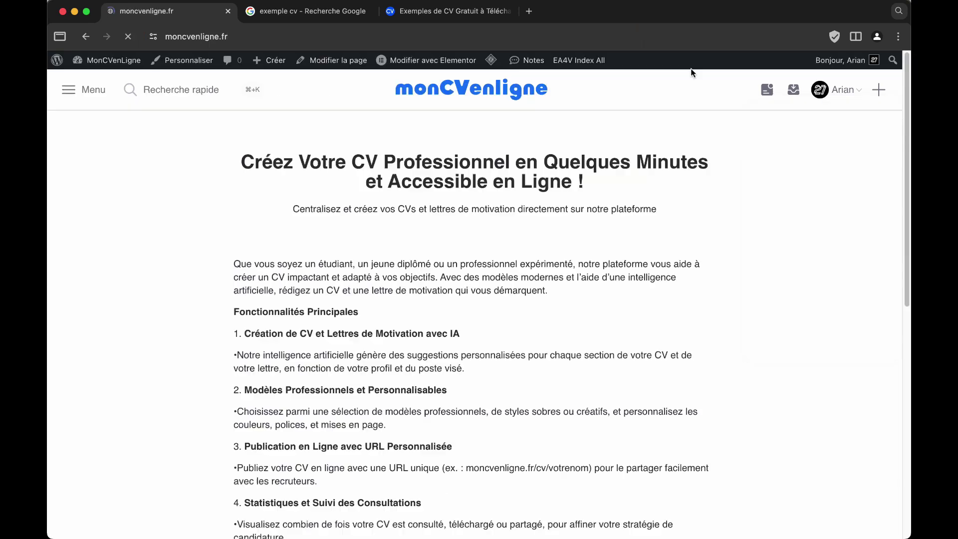
# Reopen the Créer un CV page in Elementor via the site's Pages list and publish it with its form linked to the Live Preview widget.
pyautogui.moveTo(90, 61)
pyautogui.click(113, 81)
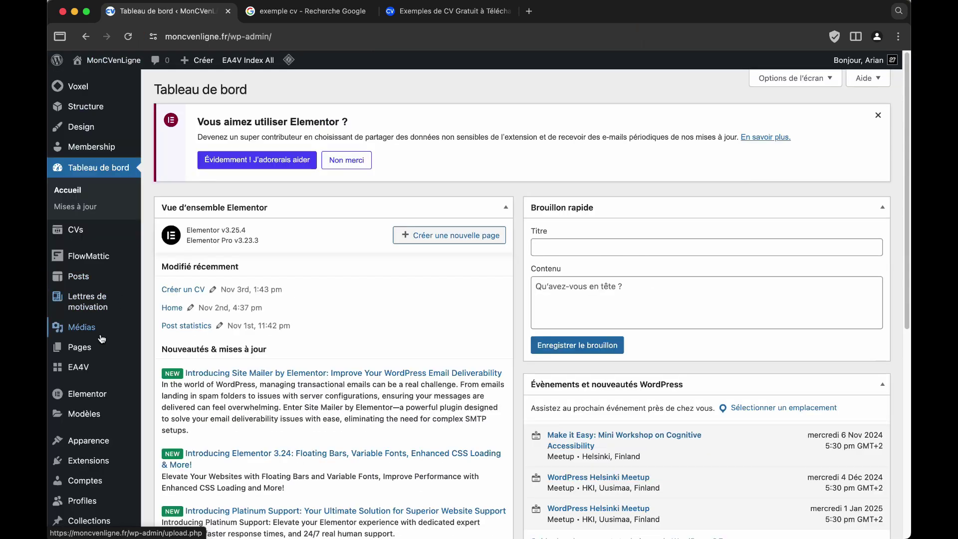
pyautogui.click(100, 336)
pyautogui.click(334, 505)
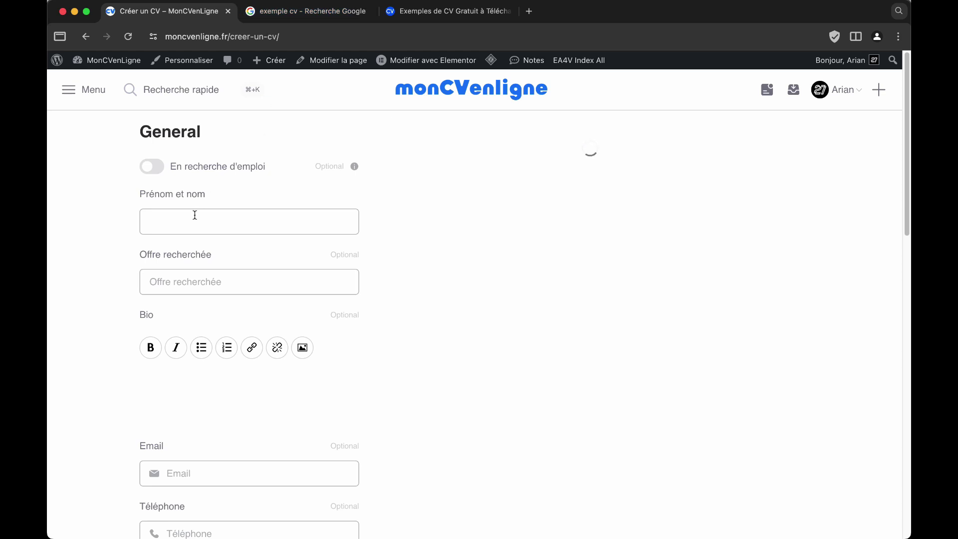
pyautogui.click(429, 60)
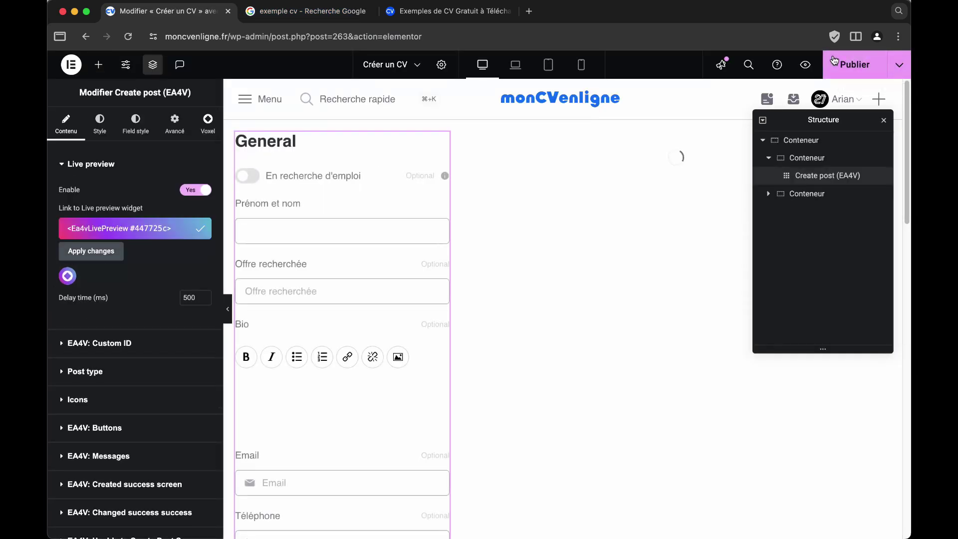
pyautogui.click(854, 65)
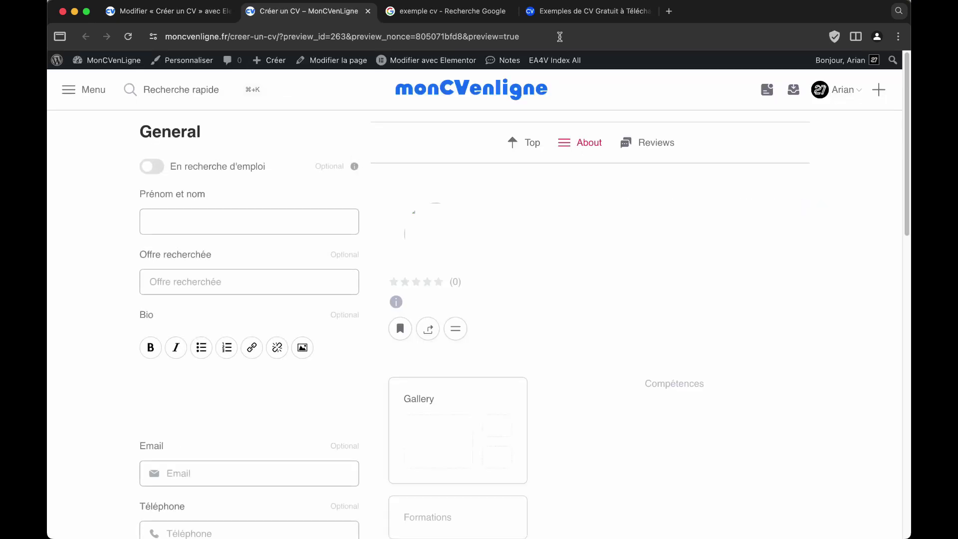
# Load the Créer un CV page at its public address without the preview parameters.
pyautogui.moveTo(559, 37); pyautogui.dragTo(282, 37)
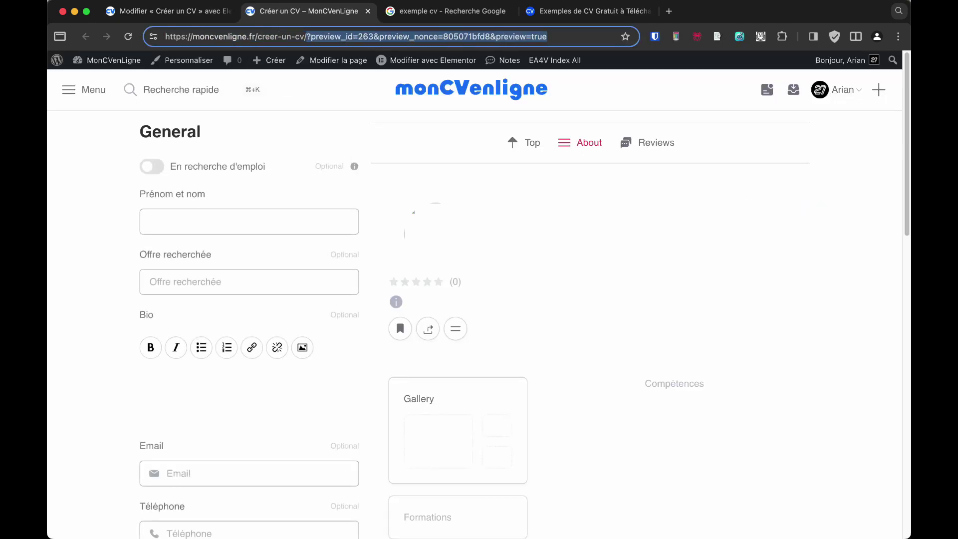
pyautogui.press('BackSpace')
pyautogui.press('Return')
# Add a Compétences row to the form for the skill Wordpress with a level of 90.
pyautogui.scroll(-5, 367, 187)
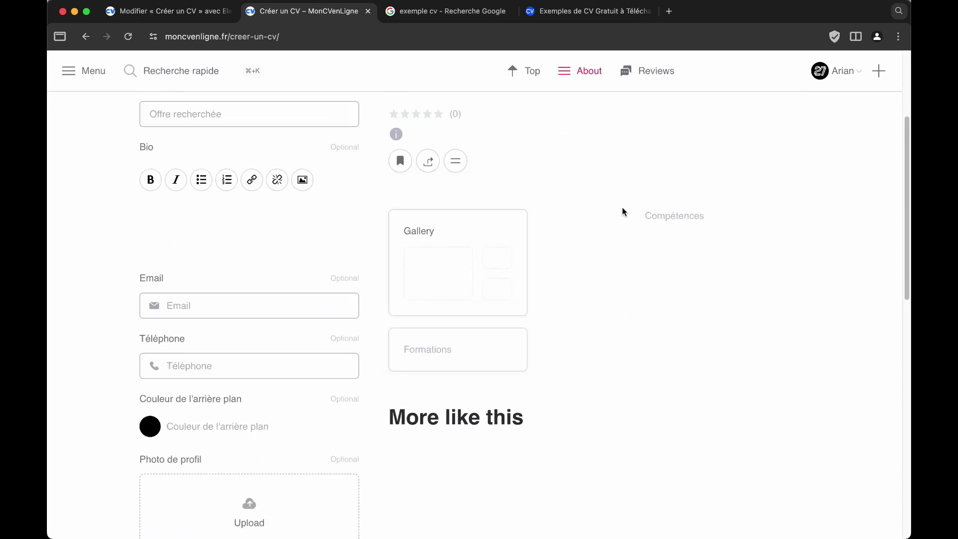
pyautogui.scroll(-10, 548, 240)
pyautogui.click(267, 329)
pyautogui.click(158, 385)
pyautogui.write('Wordpress')
pyautogui.click(182, 446)
pyautogui.write('80')
# Examine how the entered skill is rendered in the Compétences section of the live preview.
pyautogui.scroll(15, 620, 413)
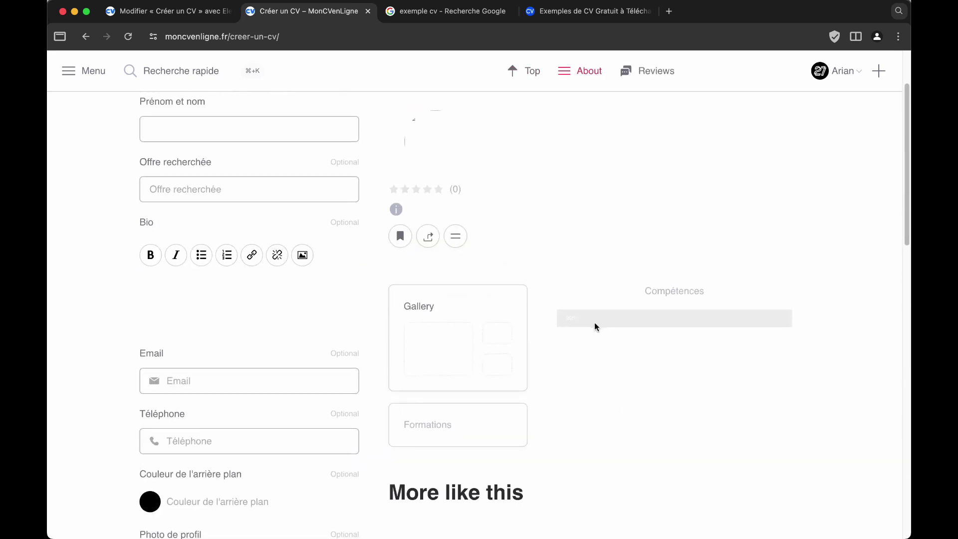
pyautogui.scroll(-1, 594, 322)
pyautogui.scroll(3, 688, 301)
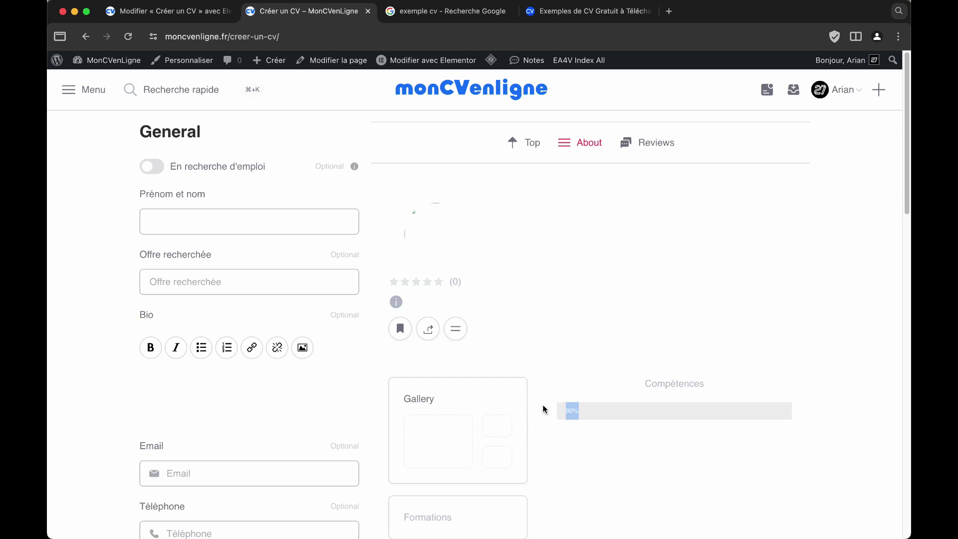
pyautogui.scroll(-5, 640, 188)
pyautogui.scroll(5, 584, 331)
pyautogui.scroll(-5, 642, 425)
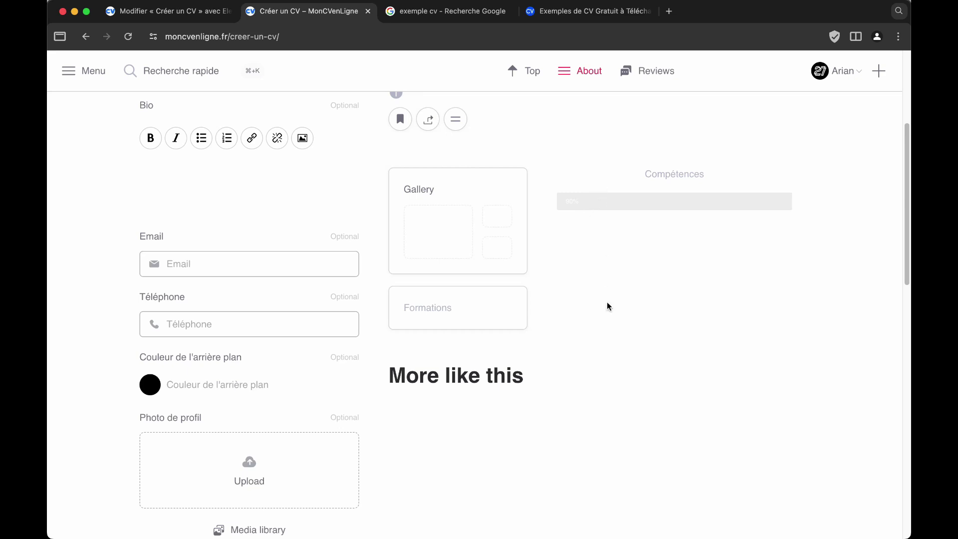
# Add a Formations row with start date 12 nov. 2024 and end date 24 nov. 2024.
pyautogui.scroll(-8, 457, 234)
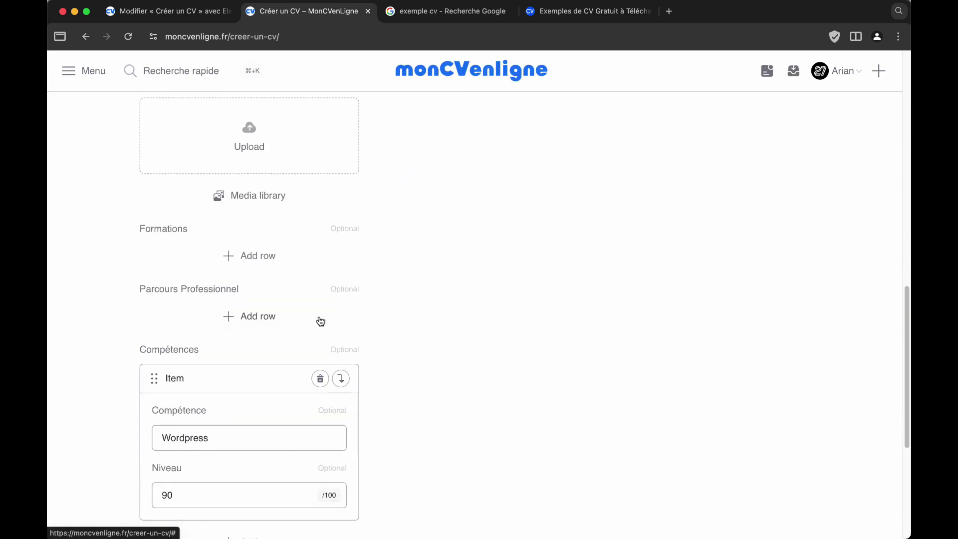
pyautogui.click(250, 257)
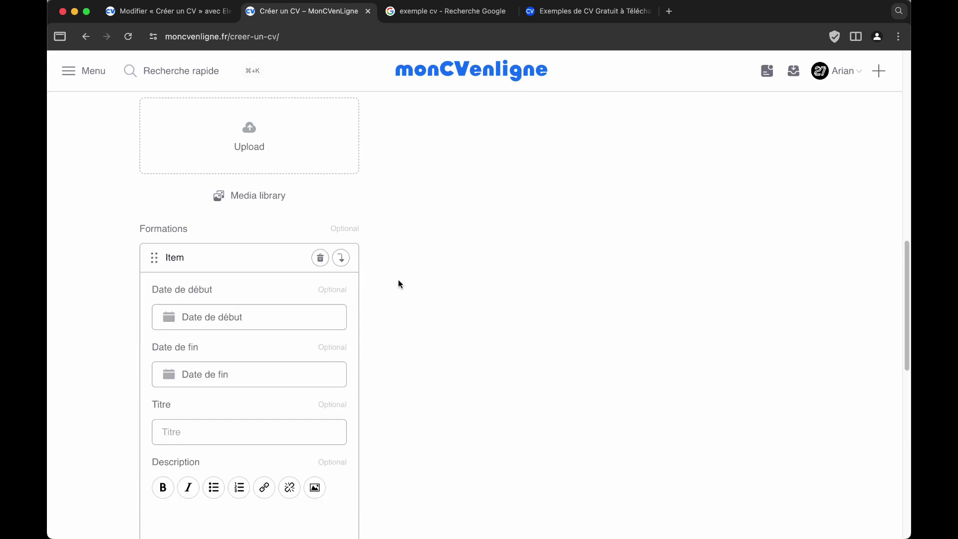
pyautogui.scroll(11, 414, 428)
pyautogui.scroll(-5, 414, 427)
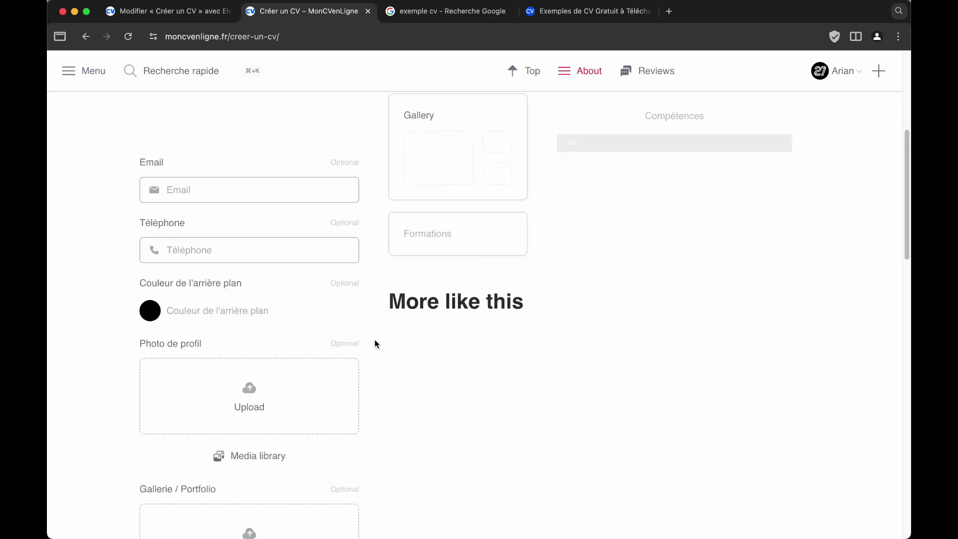
pyautogui.scroll(-3, 228, 313)
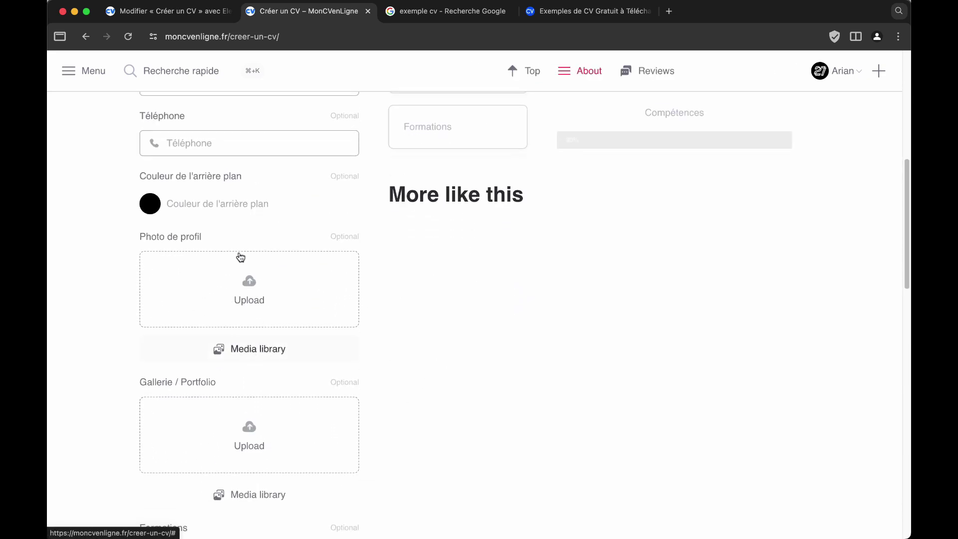
pyautogui.scroll(-10, 204, 355)
pyautogui.click(200, 358)
pyautogui.click(261, 298)
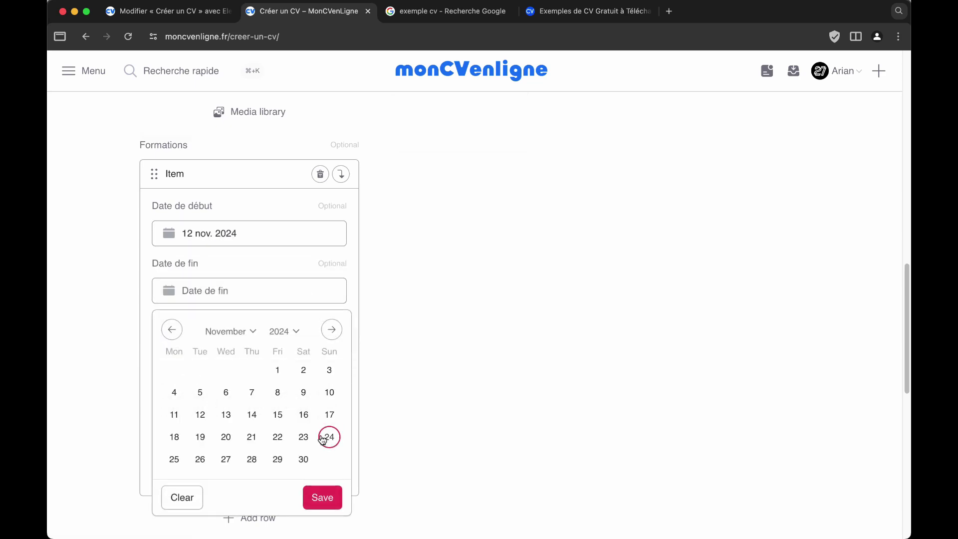
pyautogui.click(329, 437)
# Title the Formations entry "Tetst" and give it the description "test description".
pyautogui.click(215, 352)
pyautogui.write('Tetst')
pyautogui.click(165, 429)
pyautogui.write('test descr')
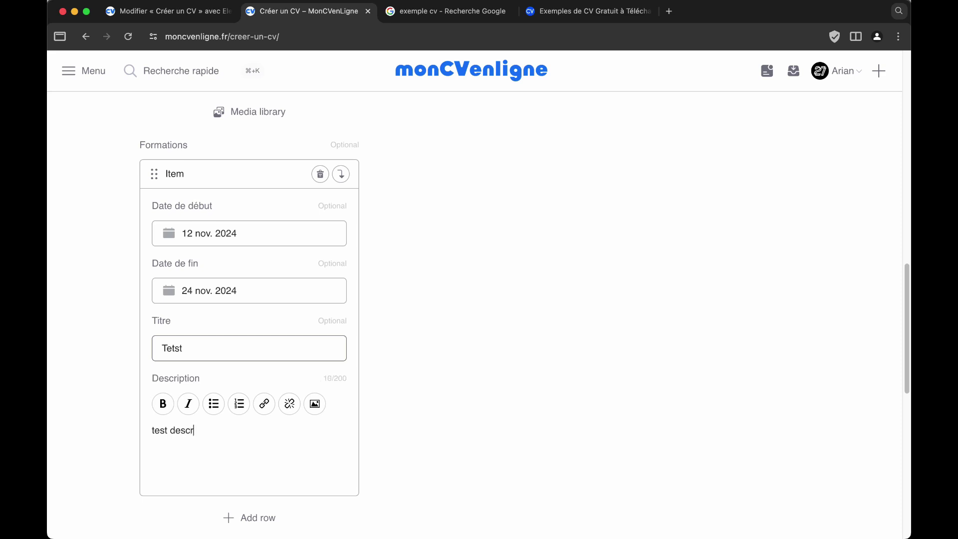
pyautogui.write('iption')
# Check the Formations entry in the live preview, then reload the page.
pyautogui.scroll(12, 601, 266)
pyautogui.scroll(-4, 600, 266)
pyautogui.moveTo(459, 195); pyautogui.dragTo(406, 154)
pyautogui.press('super+r')
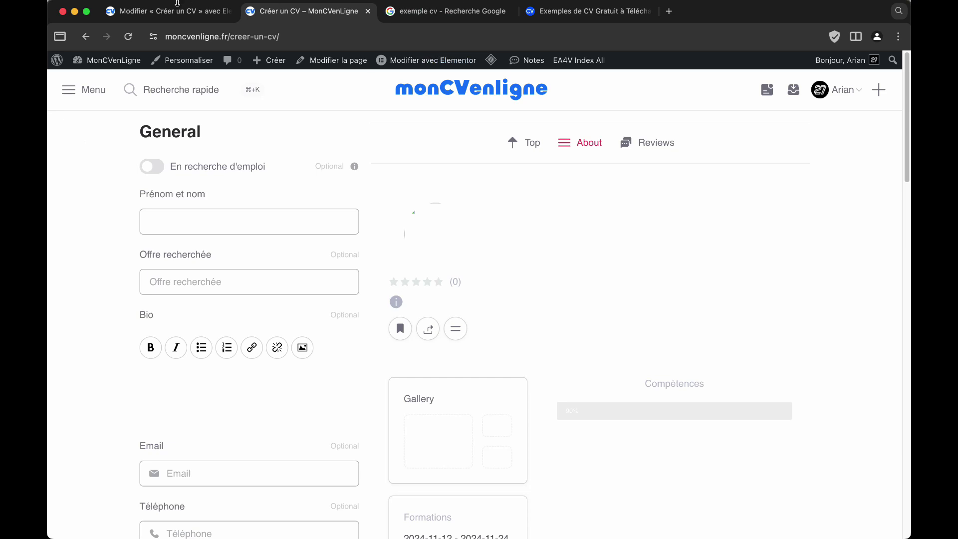
# Set the outer container's content width to full width in Elementor and return to the page preview.
pyautogui.click(178, 4)
pyautogui.click(564, 126)
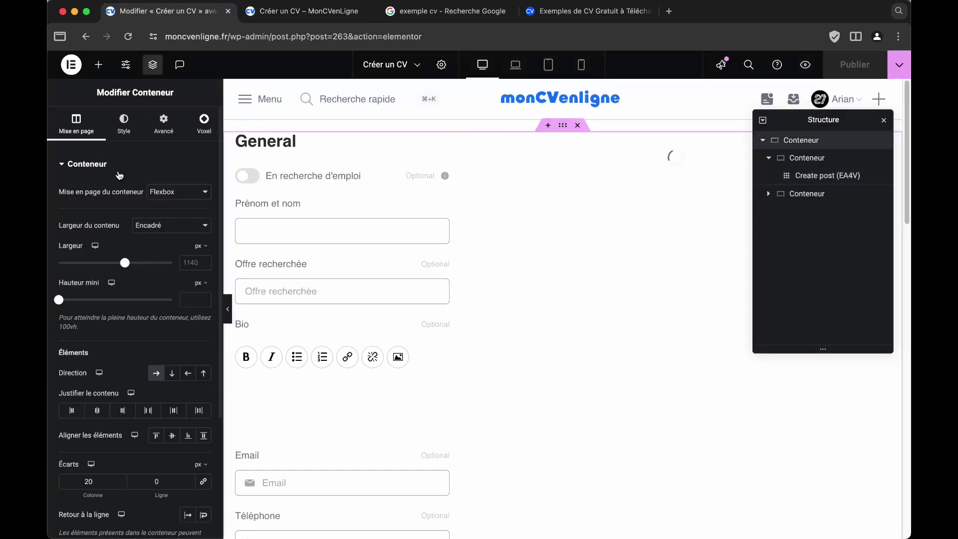
pyautogui.click(157, 225)
pyautogui.click(157, 238)
pyautogui.click(280, 11)
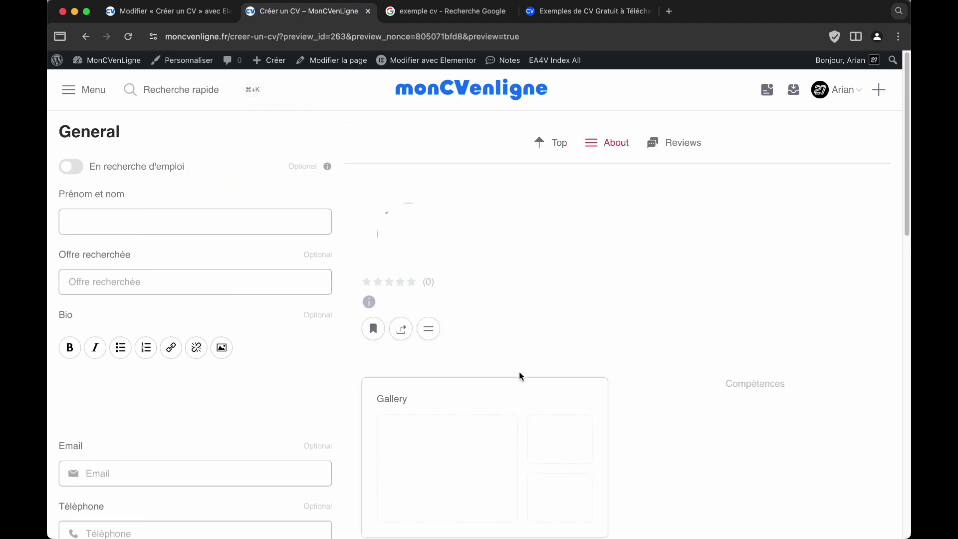
# Examine the full-width layout of the form and its live preview along the whole page.
pyautogui.scroll(-5, 530, 320)
pyautogui.scroll(-2, 873, 320)
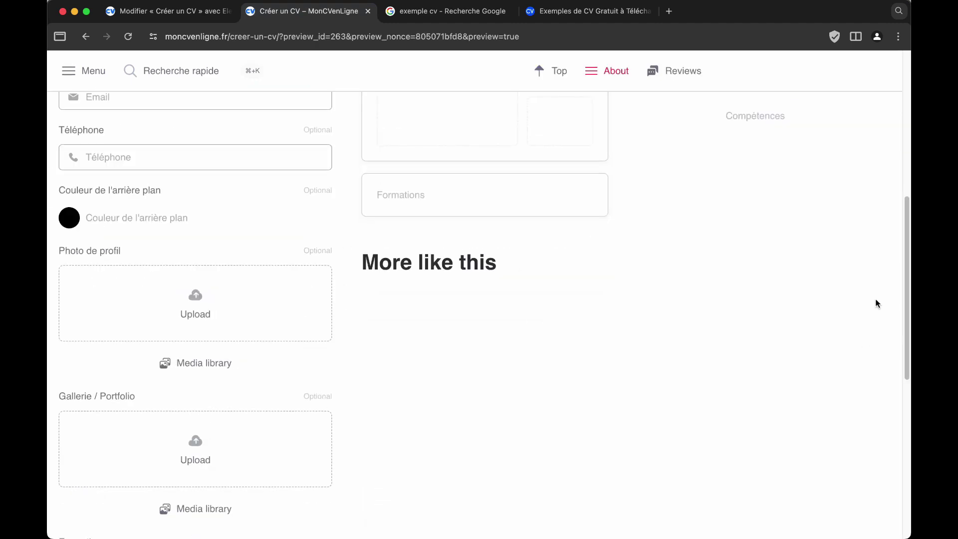
pyautogui.scroll(5, 873, 304)
pyautogui.scroll(3, 713, 323)
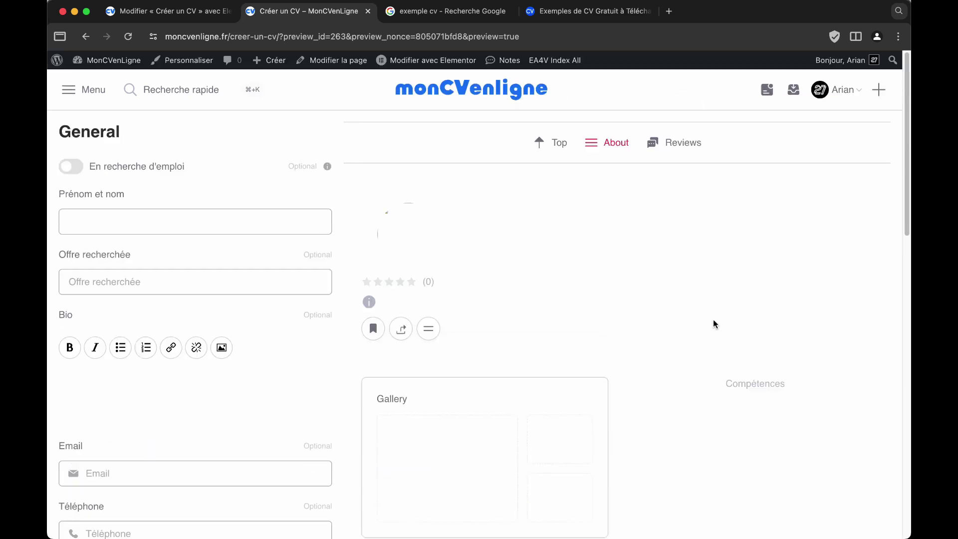
pyautogui.scroll(-3, 508, 309)
pyautogui.scroll(3, 399, 322)
pyautogui.scroll(-2, 214, 349)
pyautogui.scroll(-4, 116, 418)
# Set the form's Couleur de l'arrière plan to red #ff0505 and check the live preview and the remaining form fields.
pyautogui.click(86, 317)
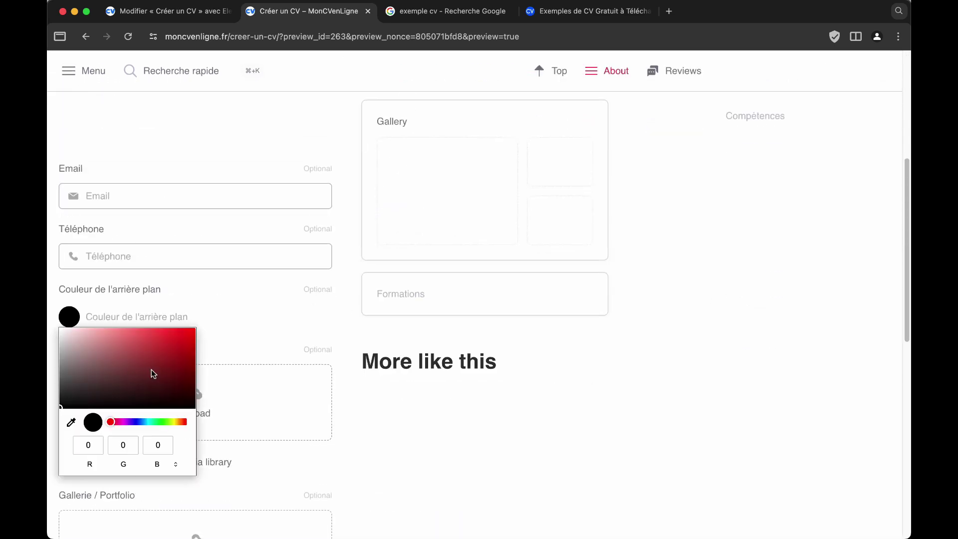
pyautogui.scroll(5, 555, 218)
pyautogui.scroll(-15, 558, 210)
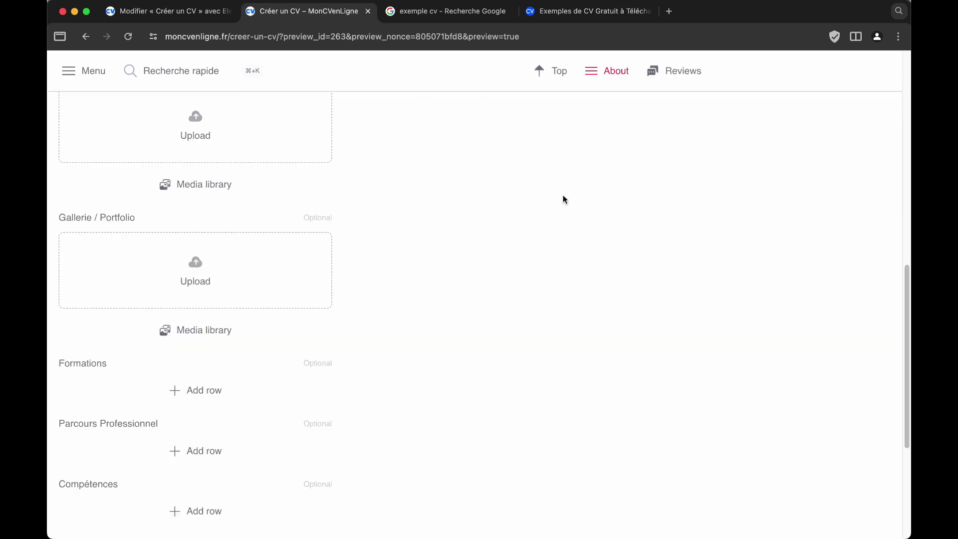
pyautogui.scroll(8, 397, 282)
pyautogui.scroll(-8, 329, 249)
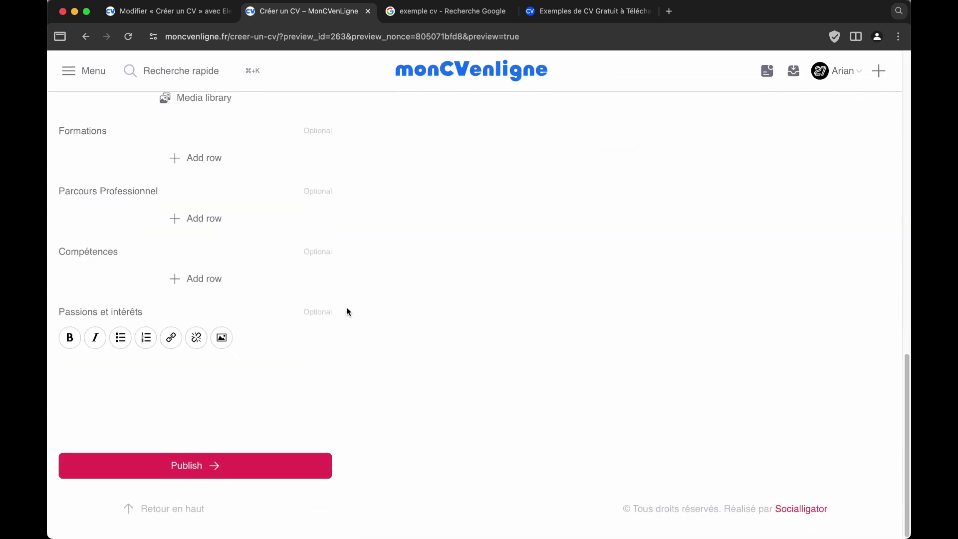
pyautogui.scroll(15, 489, 309)
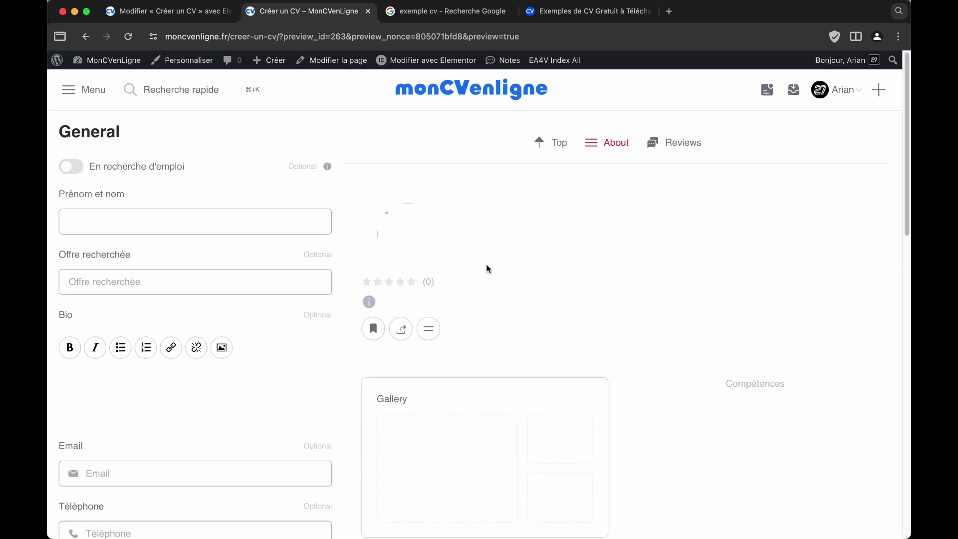
pyautogui.scroll(-5, 668, 339)
pyautogui.doubleClick(128, 360)
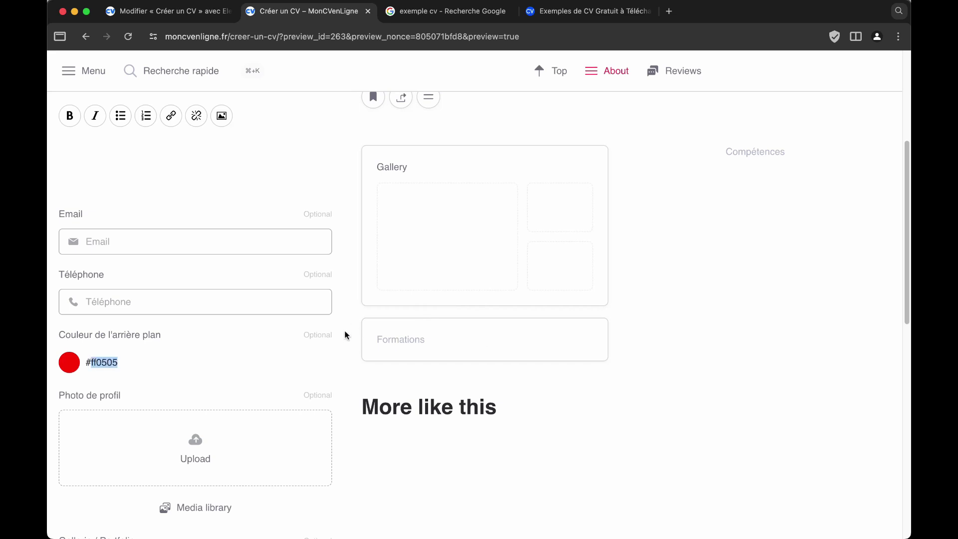
# Set the form's Couleur de l'arrière plan to blue #0007d1.
pyautogui.scroll(5, 346, 335)
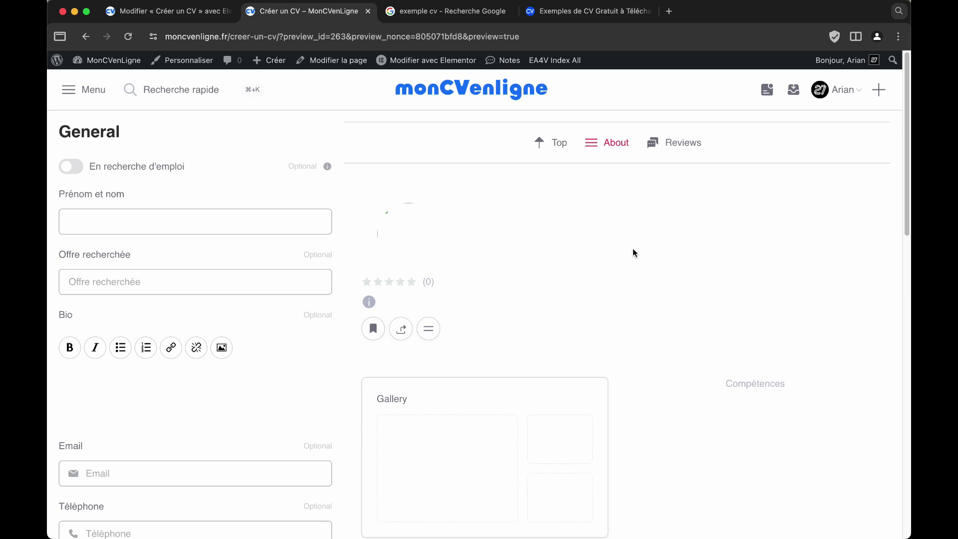
pyautogui.scroll(-3, 608, 241)
pyautogui.scroll(2, 391, 263)
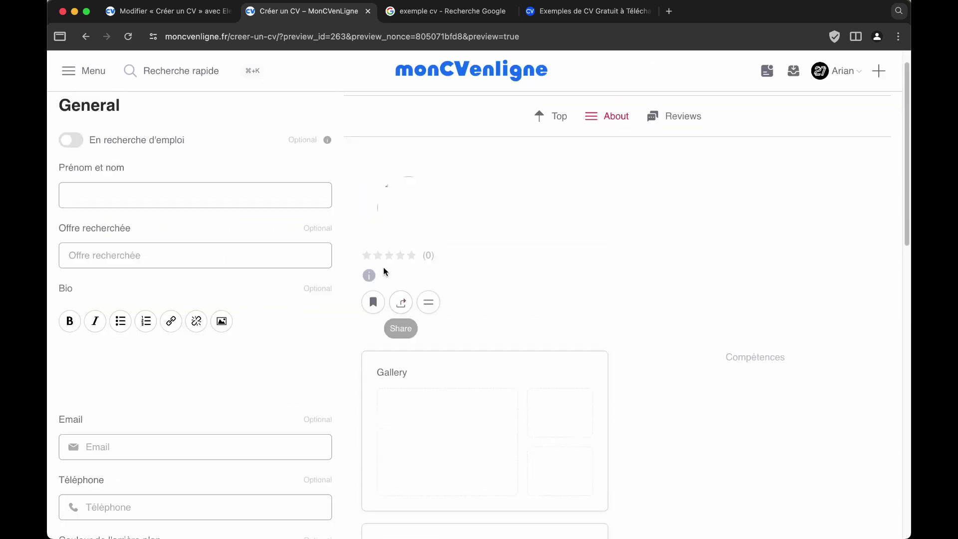
pyautogui.scroll(-4, 384, 268)
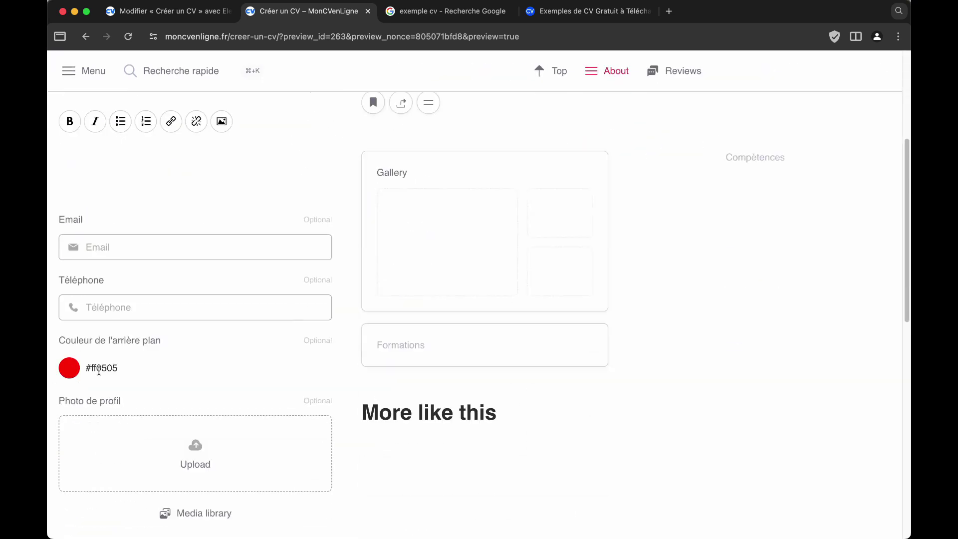
pyautogui.click(68, 368)
pyautogui.click(193, 412)
pyautogui.click(305, 368)
pyautogui.scroll(5, 247, 233)
# Enter the candidate's full name in the Prénom et nom field and check it in the live preview.
pyautogui.click(247, 233)
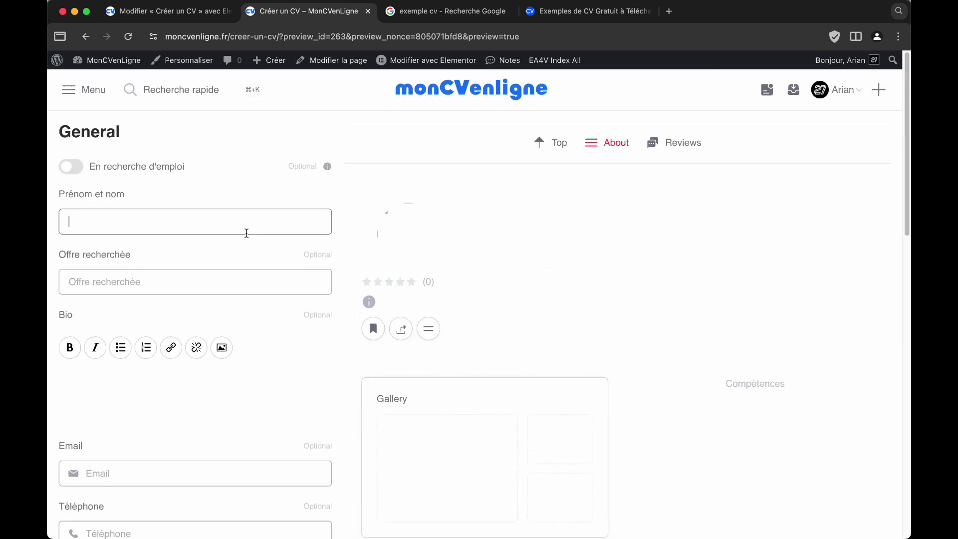
pyautogui.write('Jean Dupond')
pyautogui.click(138, 282)
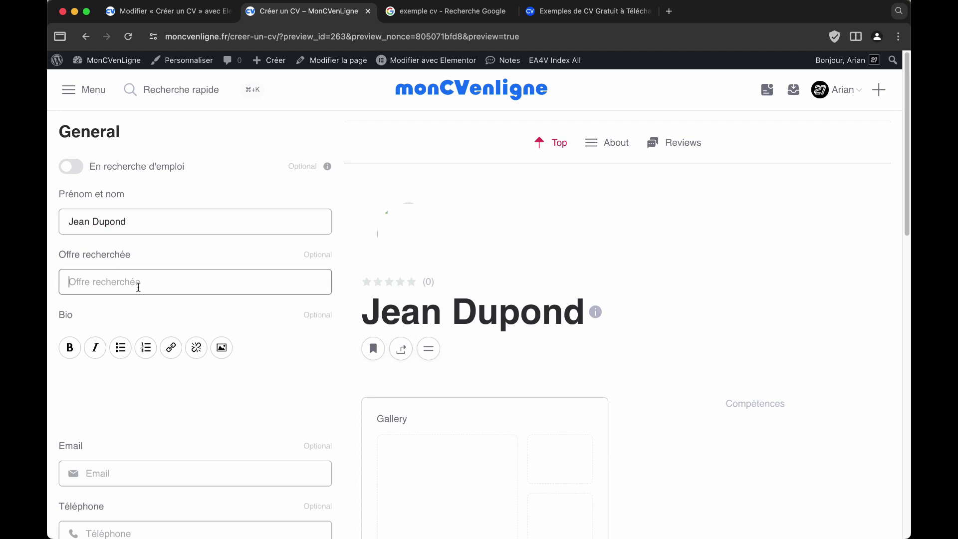
pyautogui.scroll(-1, 259, 249)
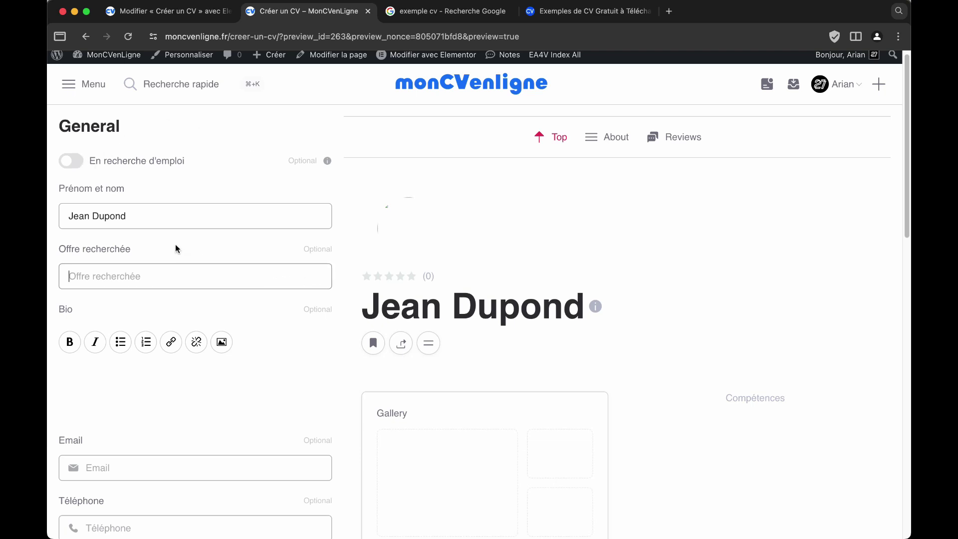
# Enter "Bio test" as the form's Bio.
pyautogui.scroll(-3, 182, 316)
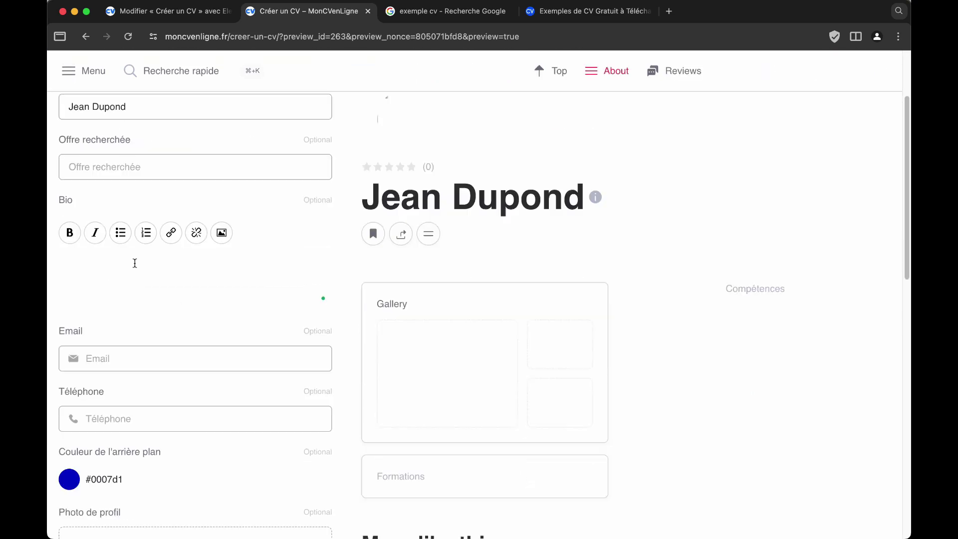
pyautogui.click(135, 361)
pyautogui.scroll(-3, 524, 394)
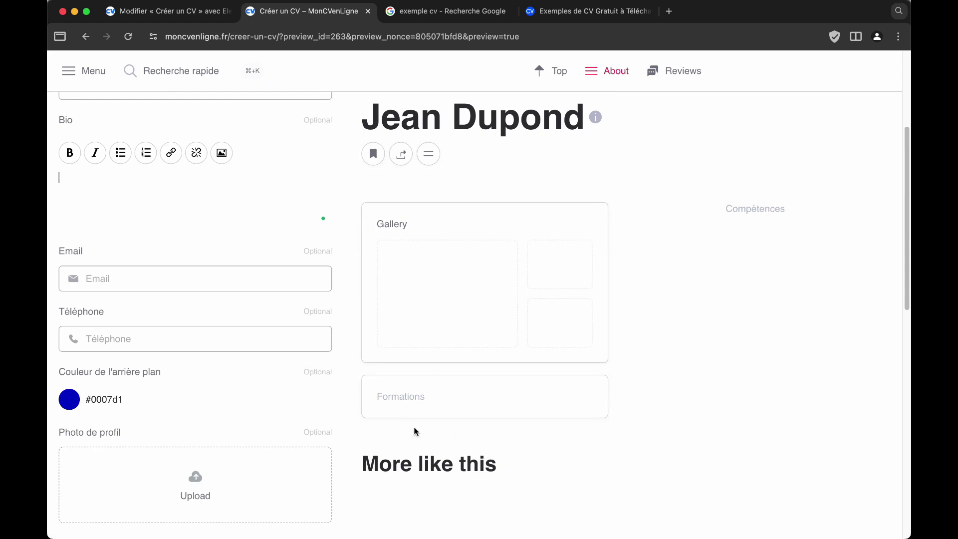
pyautogui.scroll(5, 421, 374)
pyautogui.scroll(-5, 293, 361)
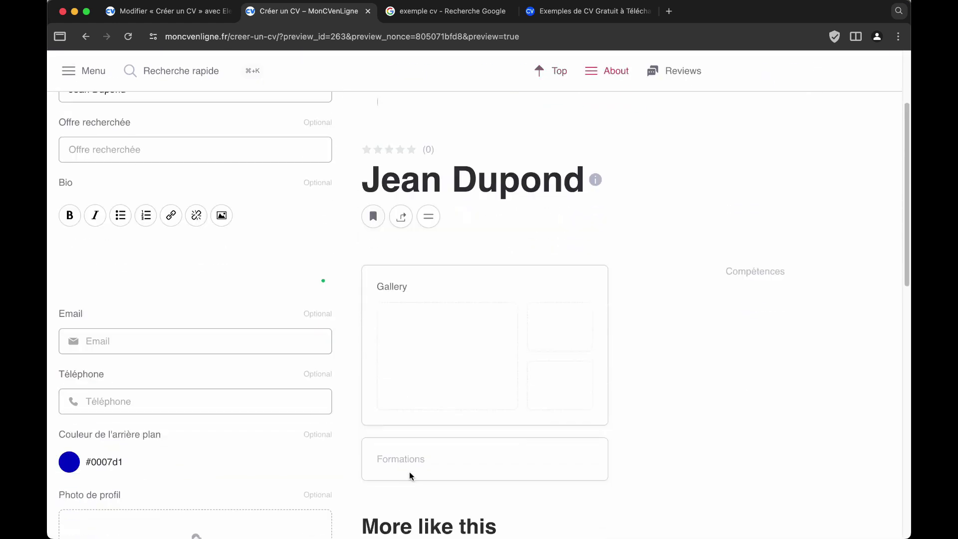
pyautogui.scroll(3, 259, 282)
pyautogui.write('Bio test')
pyautogui.scroll(-3, 394, 381)
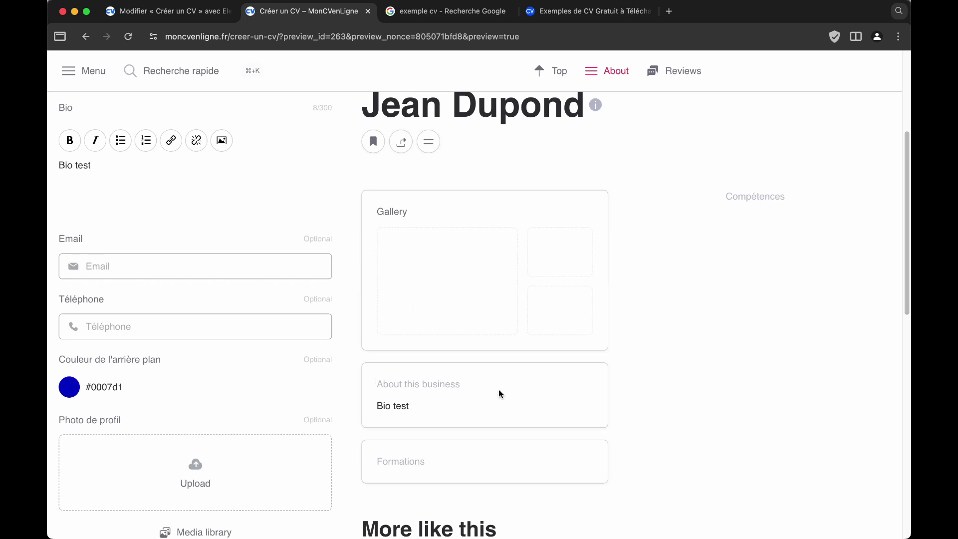
# Check the bio text in the live preview's About this business card.
pyautogui.moveTo(499, 392); pyautogui.dragTo(608, 416)
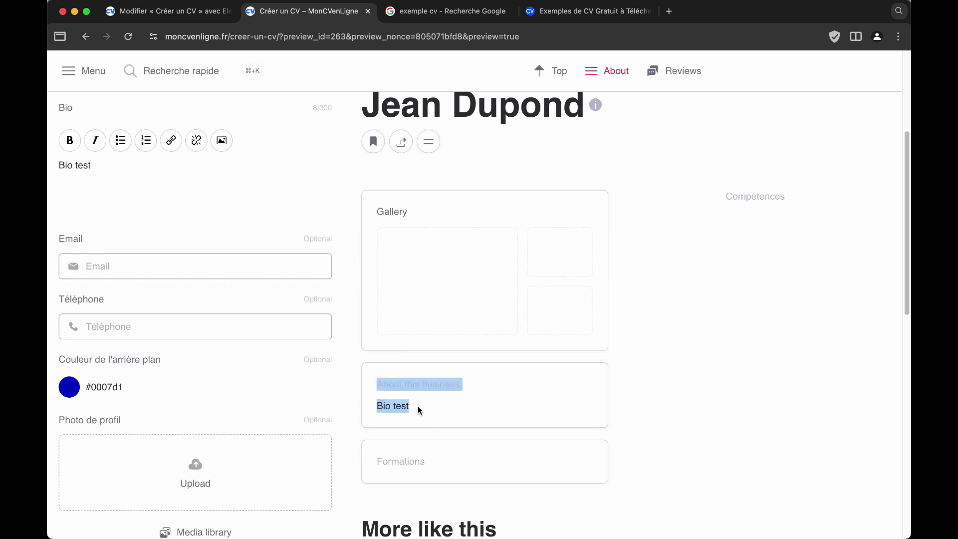
pyautogui.moveTo(416, 410); pyautogui.dragTo(368, 404)
pyautogui.click(383, 418)
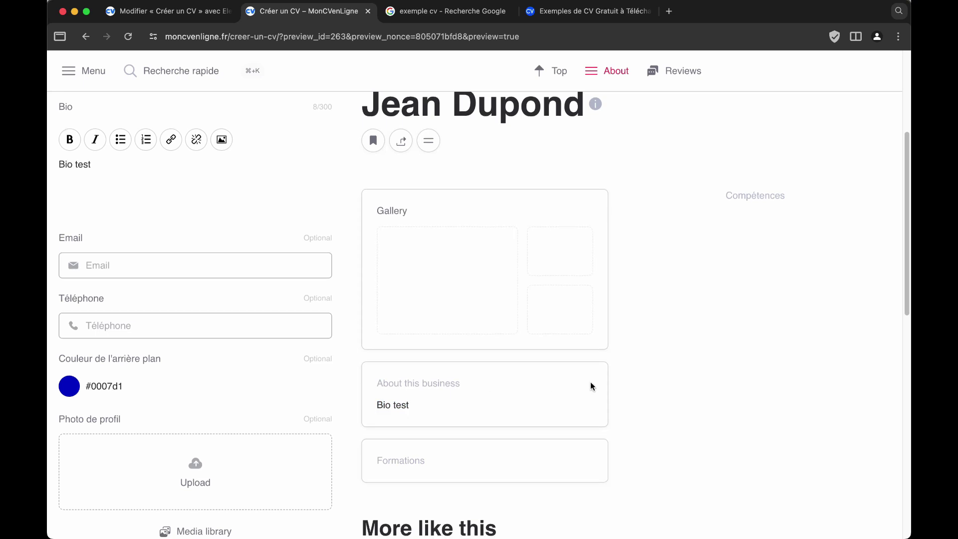
pyautogui.scroll(-3, 539, 383)
pyautogui.scroll(3, 449, 389)
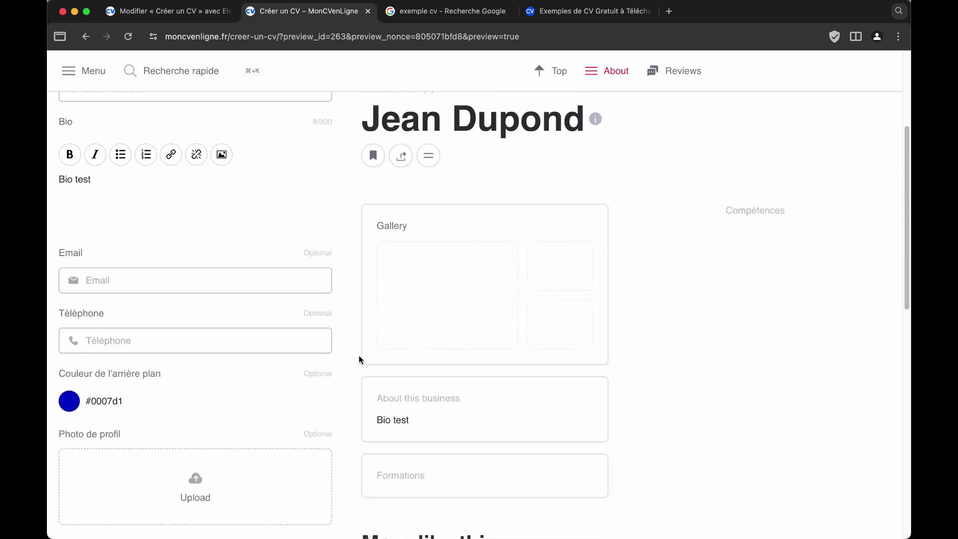
# Add the blue CV logo image as the form's Photo de profil.
pyautogui.click(144, 234)
pyautogui.scroll(-3, 340, 417)
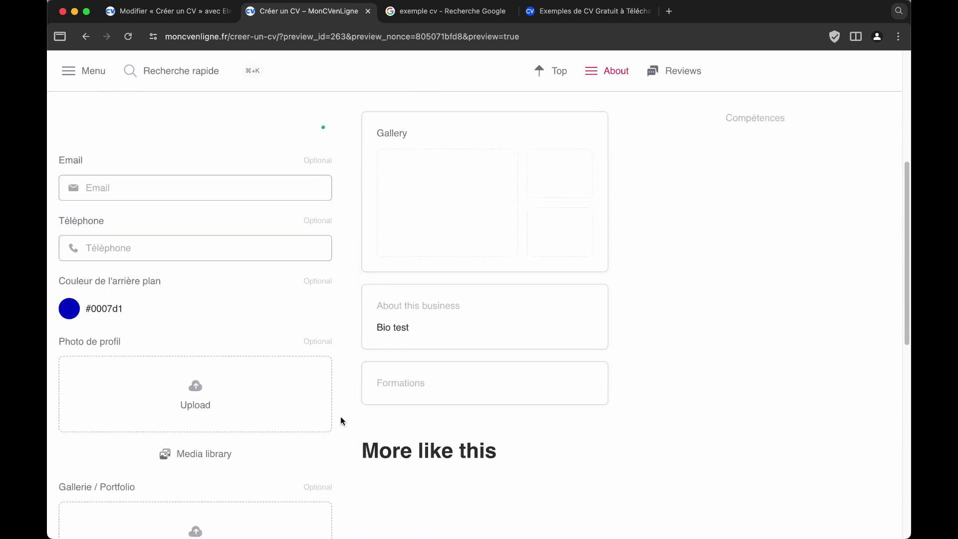
pyautogui.scroll(-3, 297, 427)
pyautogui.scroll(1, 314, 395)
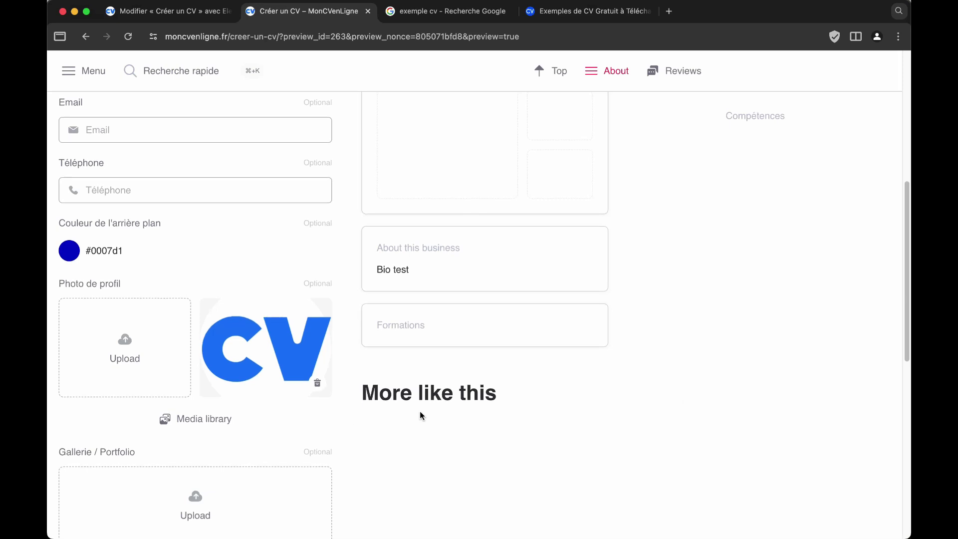
# Check the profile photo, name and bio in the live preview against the form fields.
pyautogui.scroll(10, 379, 369)
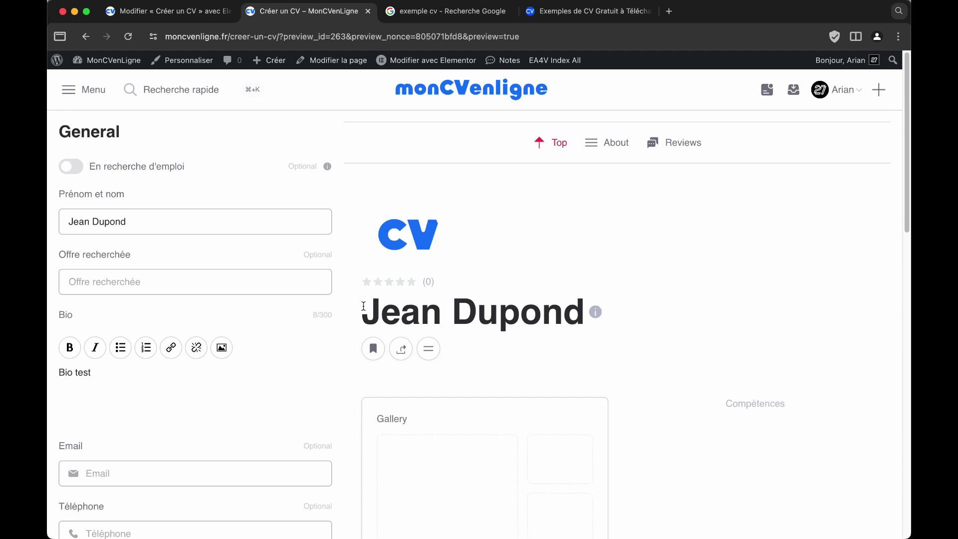
pyautogui.moveTo(422, 286); pyautogui.dragTo(427, 290)
pyautogui.scroll(-6, 609, 284)
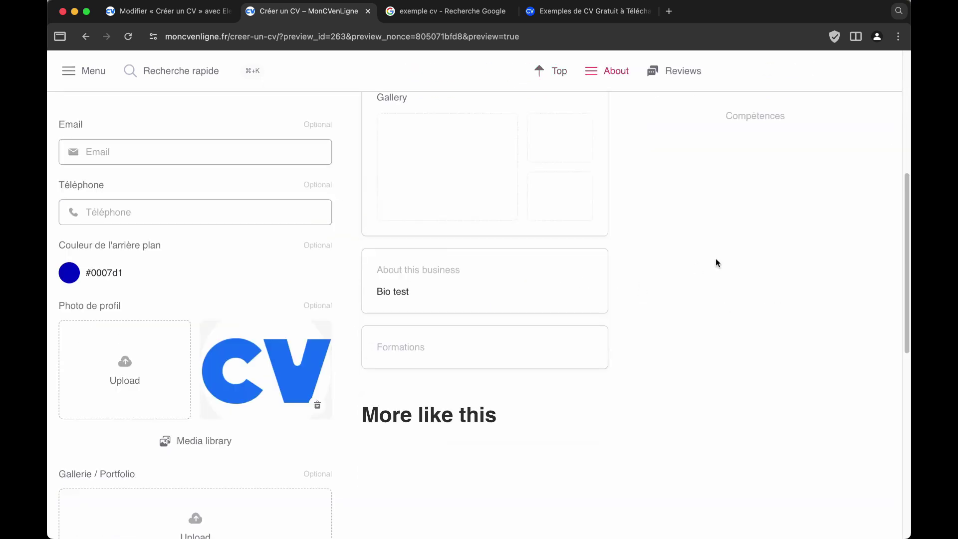
pyautogui.scroll(-7, 715, 263)
pyautogui.scroll(15, 681, 378)
pyautogui.scroll(-4, 489, 377)
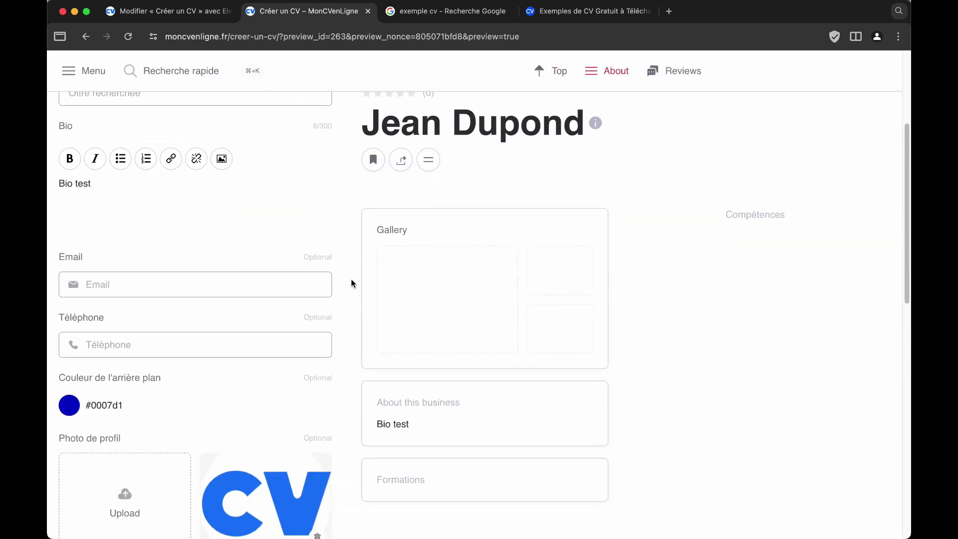
pyautogui.scroll(-4, 295, 284)
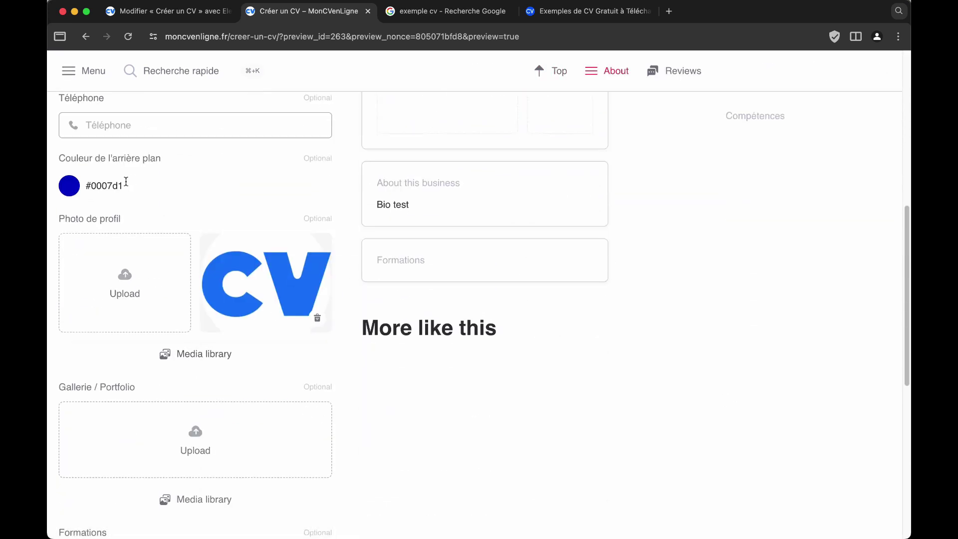
# Publish the CV from the form and view the published post.
pyautogui.scroll(-8, 333, 235)
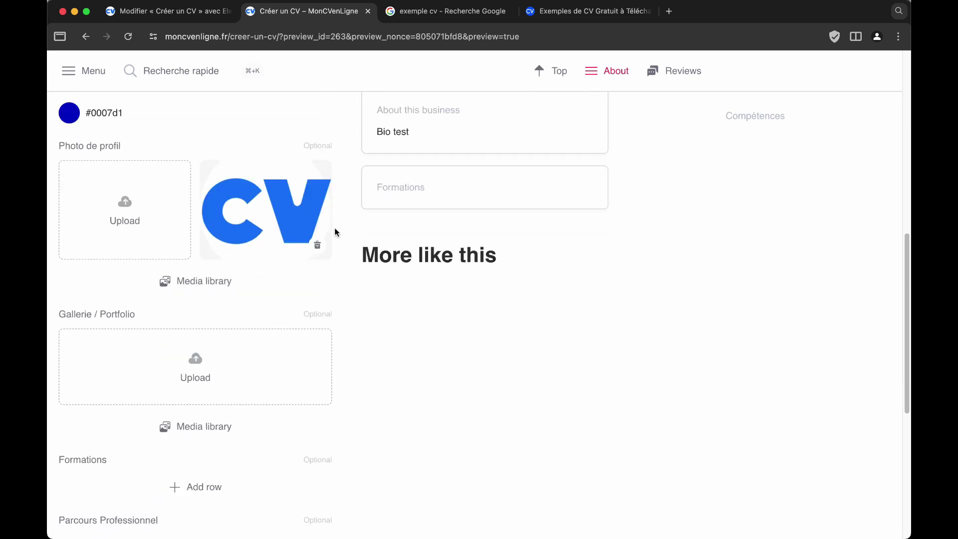
pyautogui.click(218, 473)
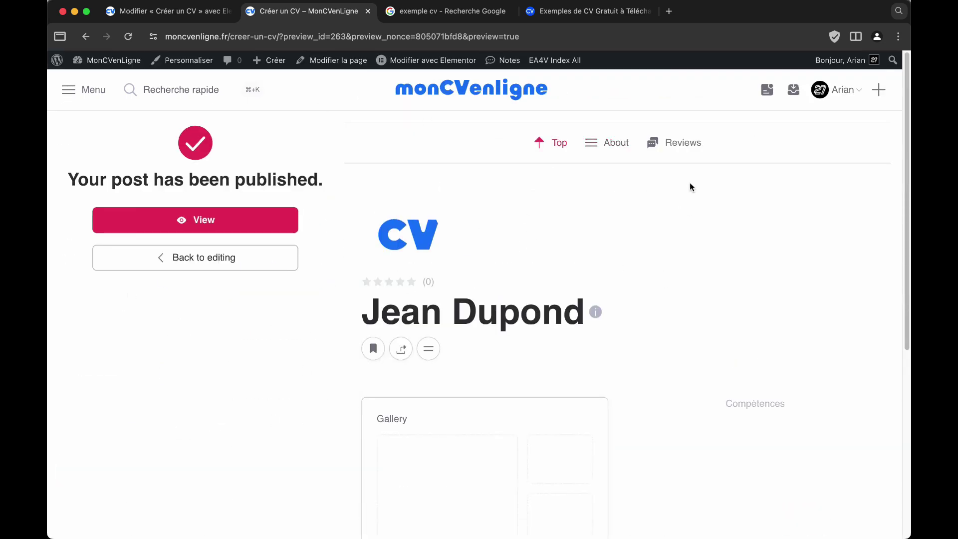
pyautogui.scroll(-5, 732, 446)
pyautogui.scroll(5, 732, 445)
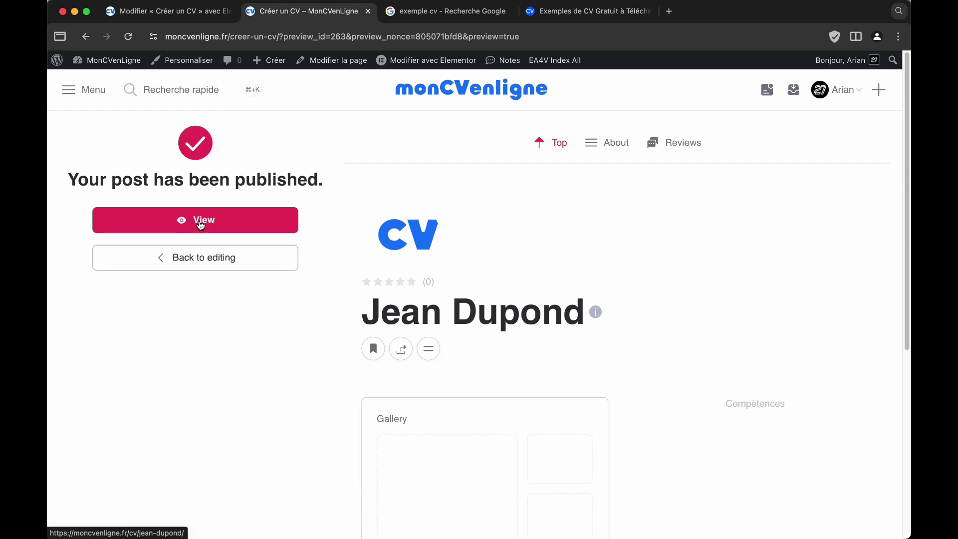
pyautogui.click(200, 224)
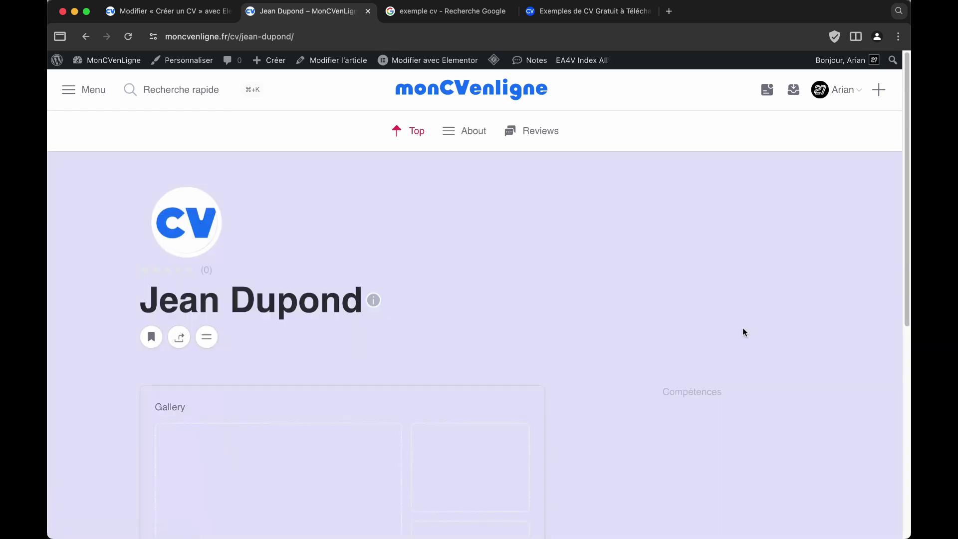
# Examine the published CV's background colour, logo, name, gallery, bio and Formations sections.
pyautogui.scroll(-5, 635, 264)
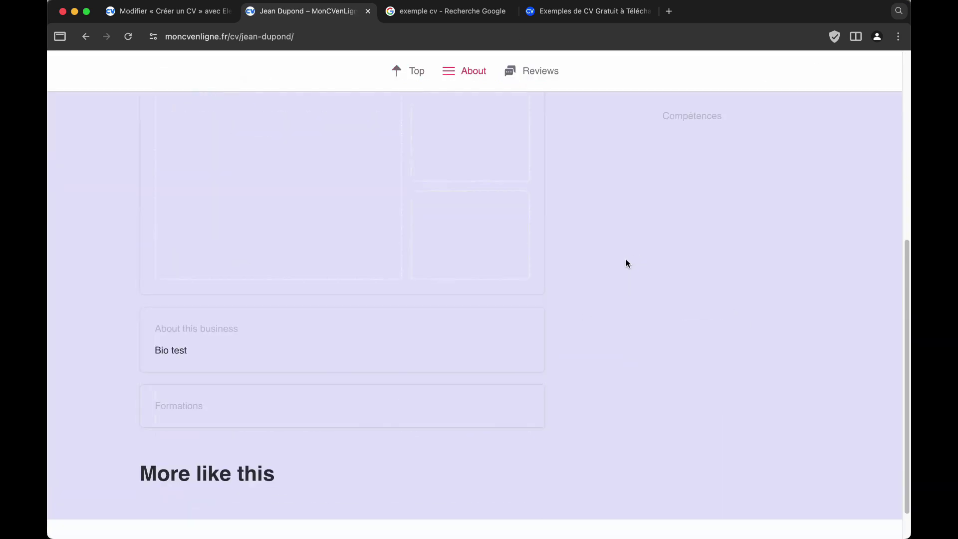
pyautogui.scroll(5, 627, 263)
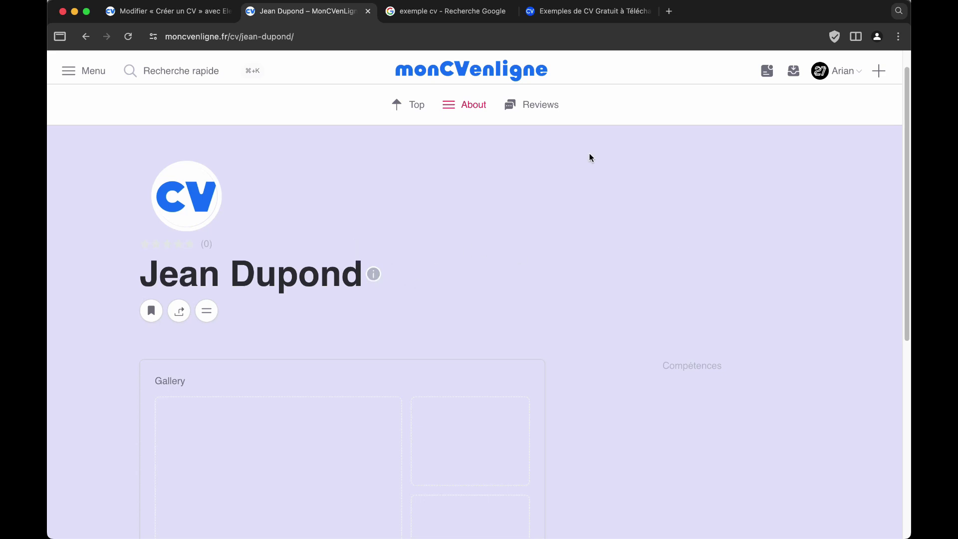
pyautogui.scroll(-4, 720, 289)
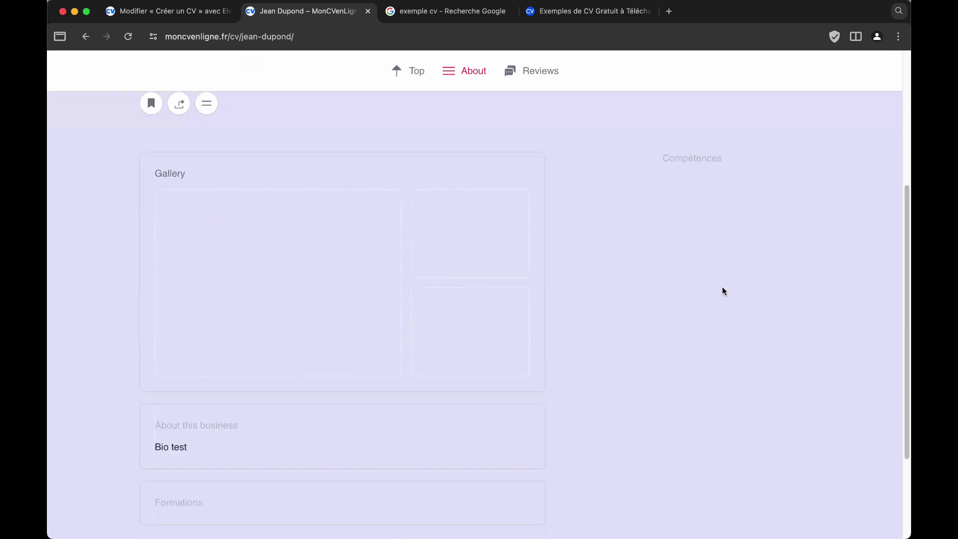
pyautogui.moveTo(132, 446); pyautogui.dragTo(123, 416)
pyautogui.scroll(-2, 122, 416)
pyautogui.scroll(7, 125, 349)
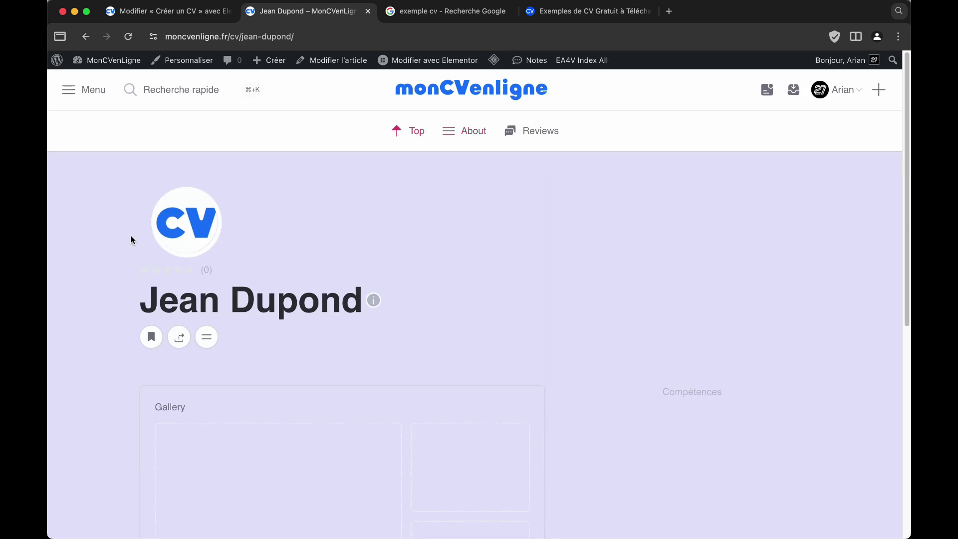
pyautogui.moveTo(199, 299); pyautogui.dragTo(495, 325)
pyautogui.scroll(-5, 495, 325)
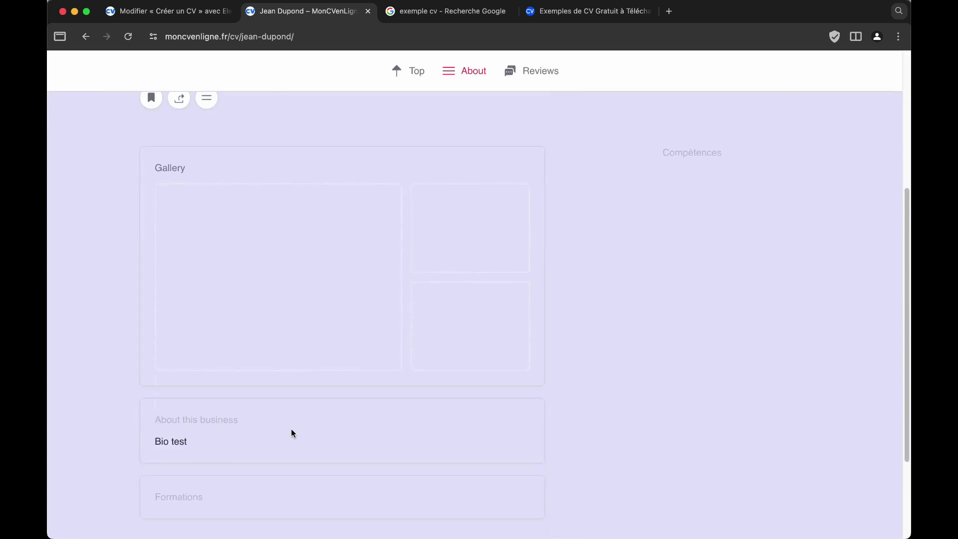
pyautogui.moveTo(208, 502); pyautogui.dragTo(155, 494)
pyautogui.click(583, 415)
# Open the published CV in the WordPress post editor, examine its fields and dismiss the Elementor data-sharing notice.
pyautogui.scroll(5, 456, 247)
pyautogui.click(331, 58)
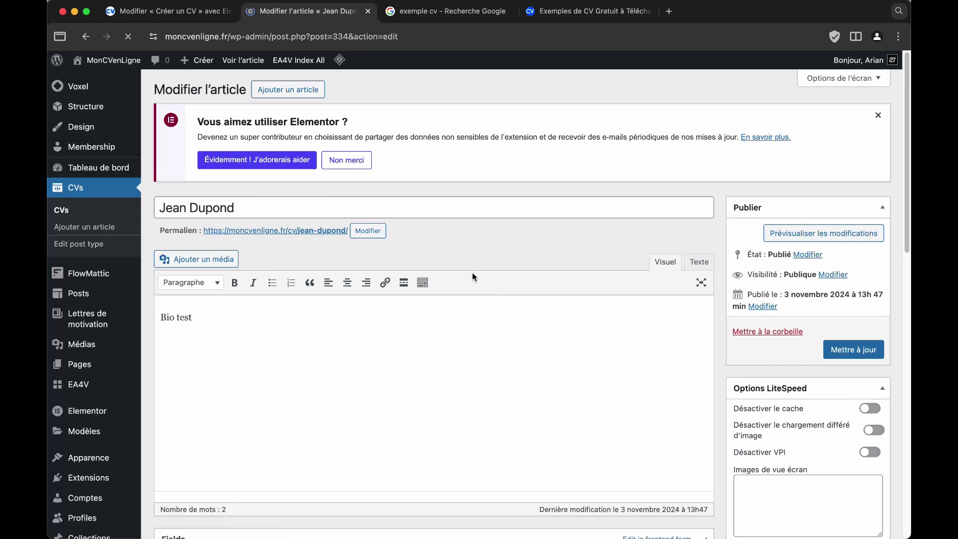
pyautogui.scroll(-15, 471, 272)
pyautogui.scroll(8, 611, 465)
pyautogui.scroll(-2, 373, 397)
pyautogui.scroll(10, 584, 320)
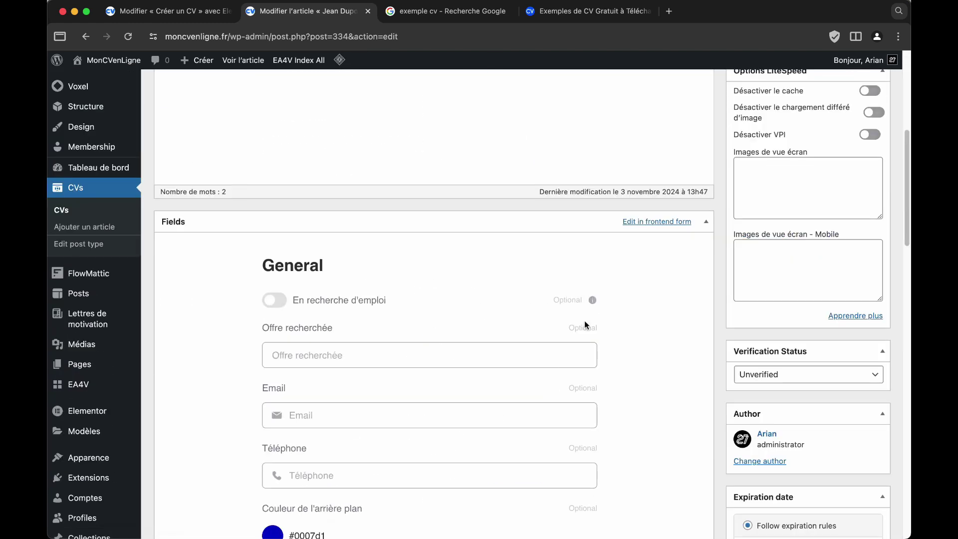
pyautogui.scroll(3, 571, 333)
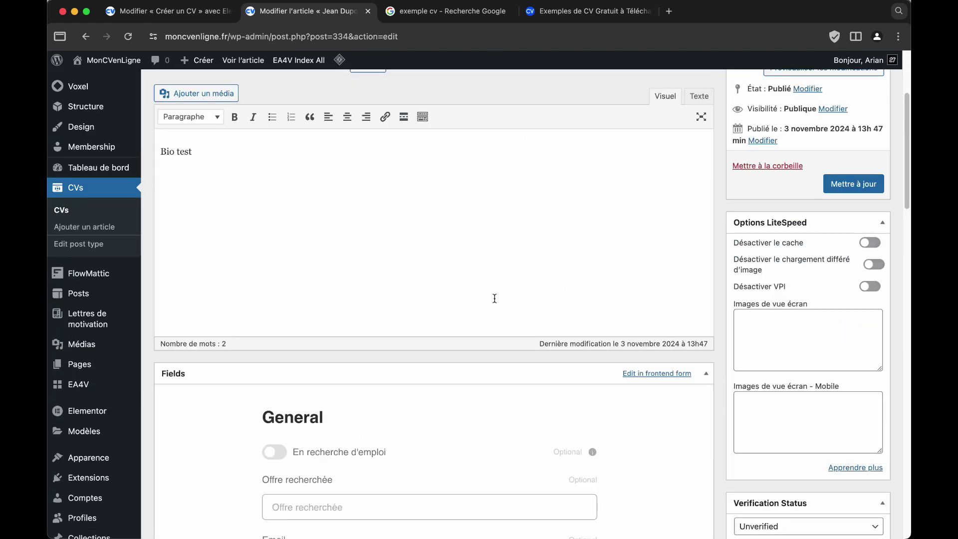
pyautogui.scroll(3, 494, 297)
pyautogui.scroll(1, 568, 373)
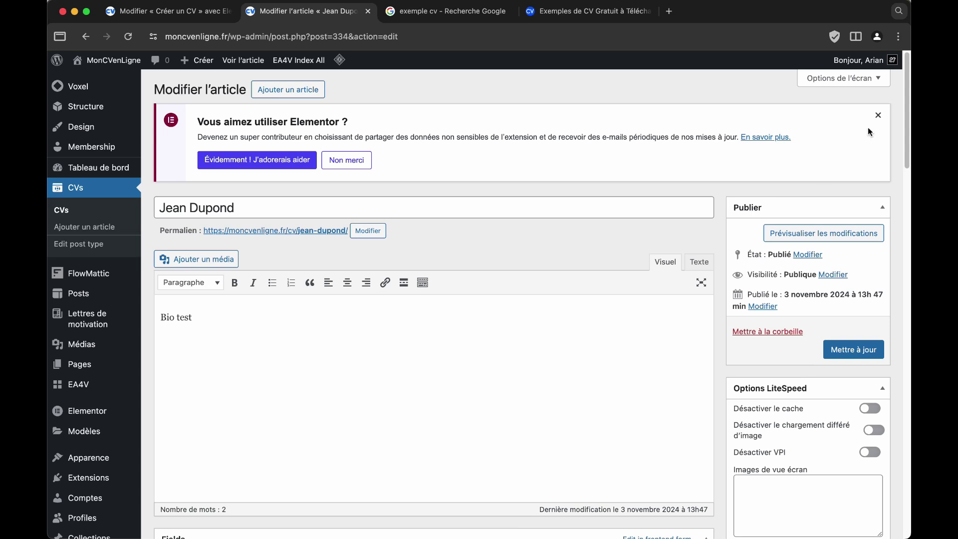
pyautogui.click(878, 115)
# Return to the Elementor editor of the Créer un CV page.
pyautogui.click(208, 14)
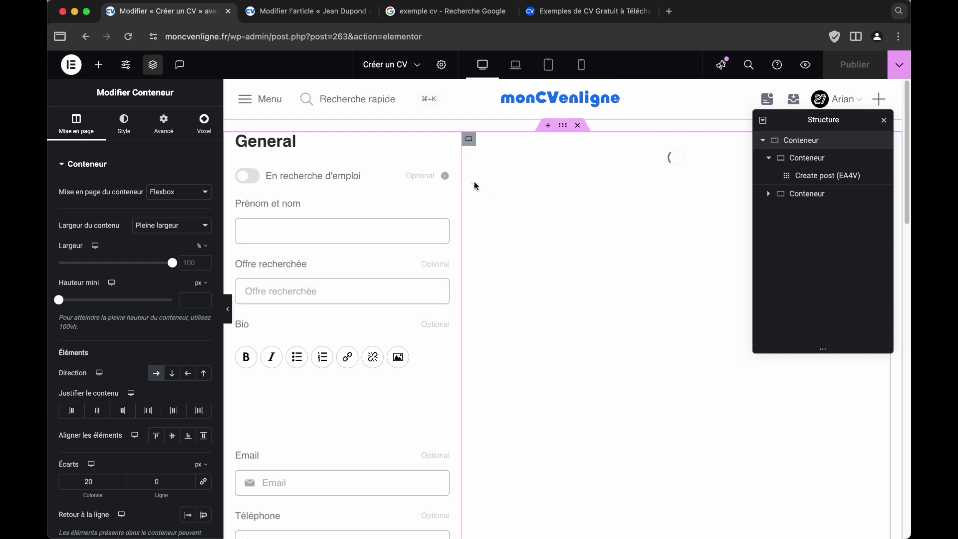
pyautogui.click(314, 15)
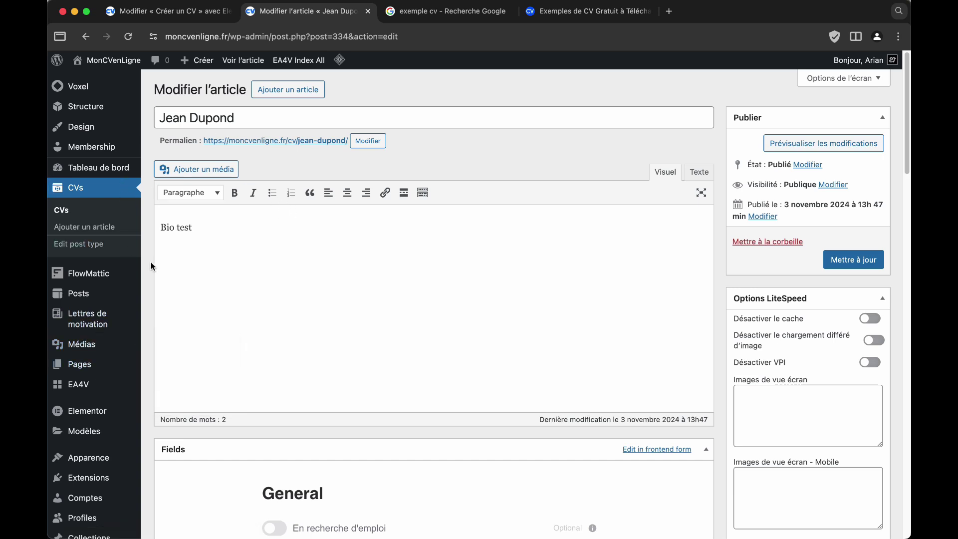
pyautogui.click(164, 11)
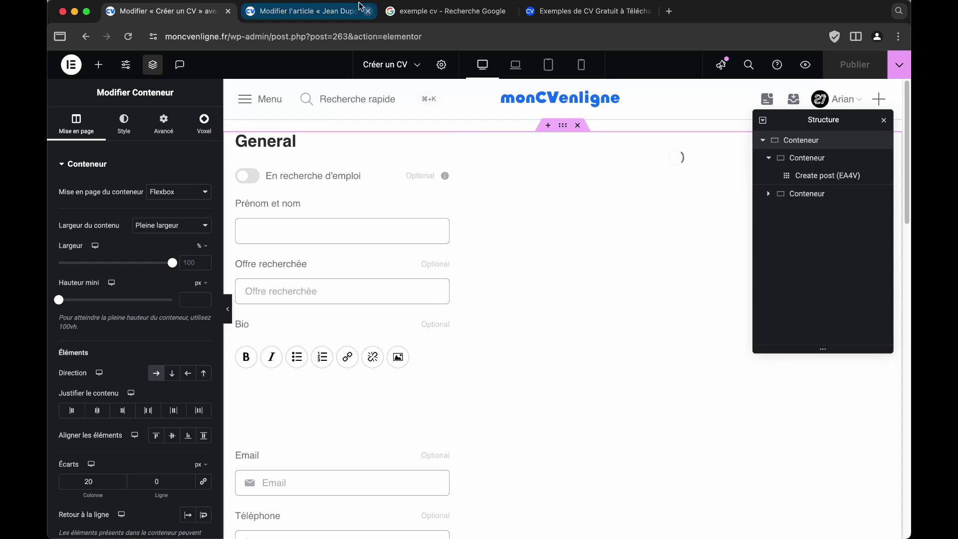
# Open the EA4V page in the WordPress admin and look over the addon's features list.
pyautogui.click(338, 13)
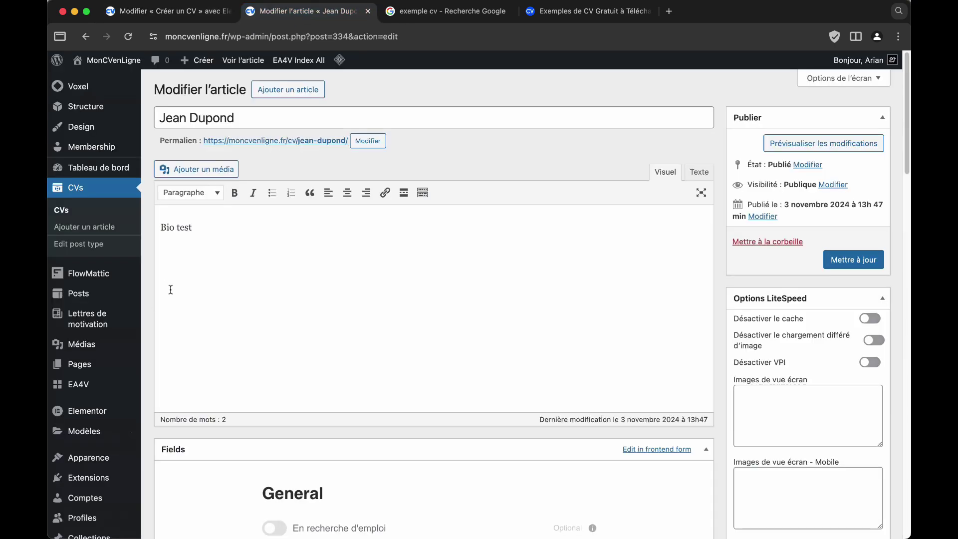
pyautogui.moveTo(76, 387)
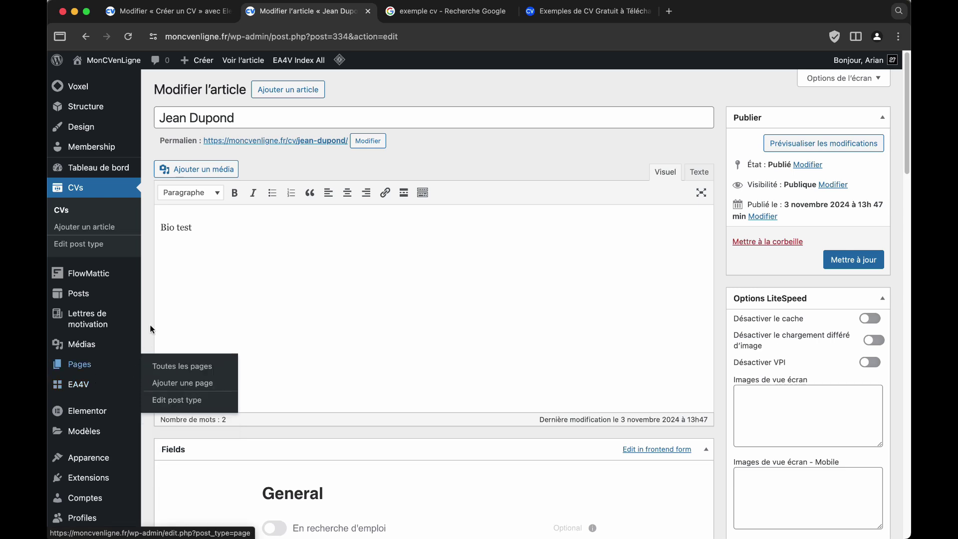
pyautogui.moveTo(141, 328)
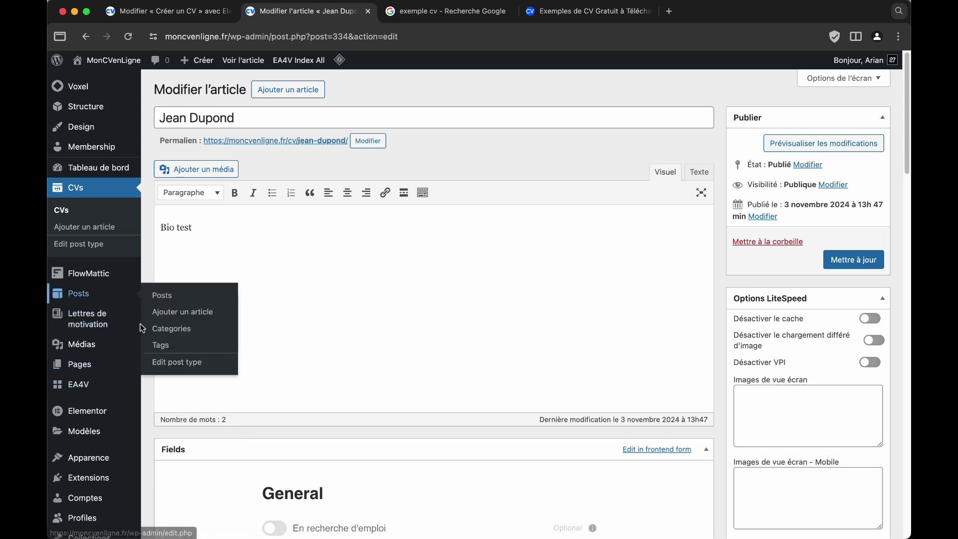
pyautogui.click(99, 389)
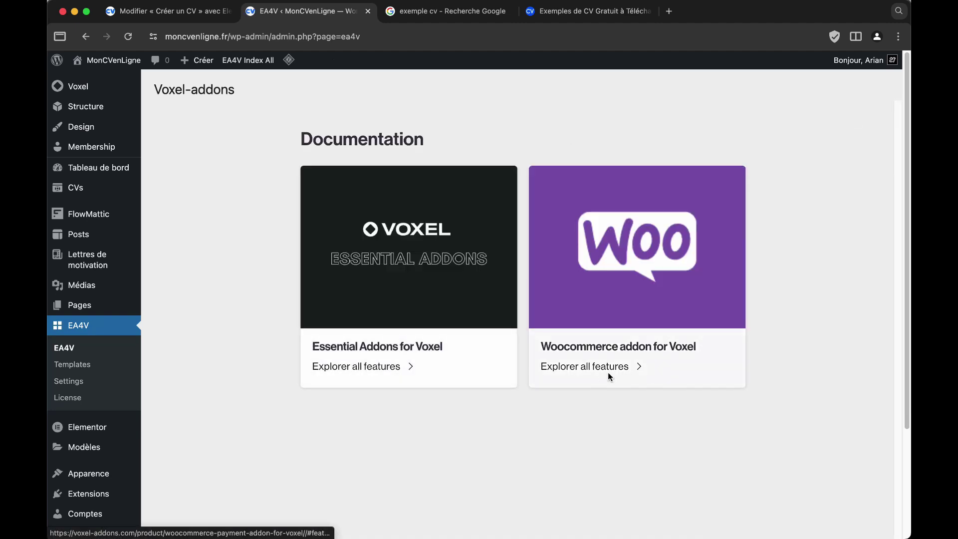
pyautogui.click(607, 372)
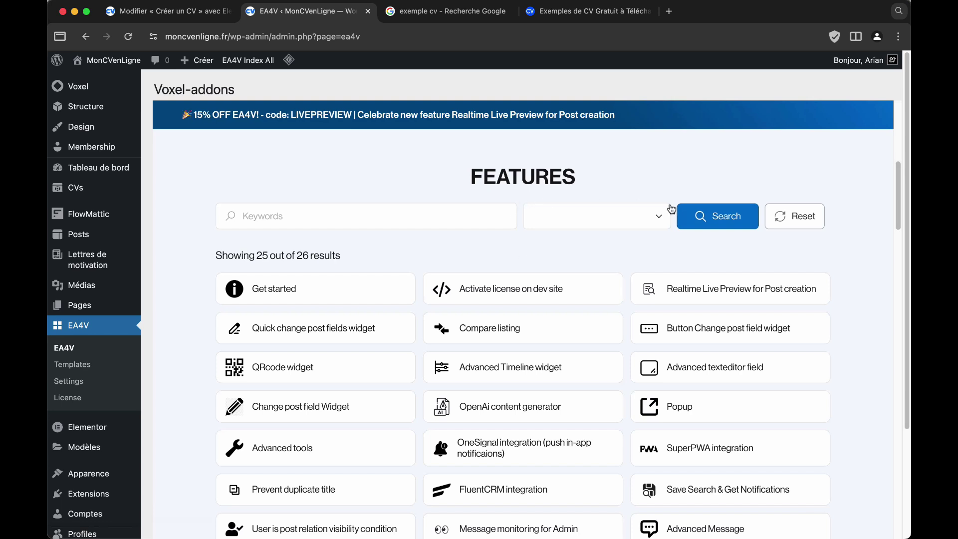
pyautogui.rightClick(492, 288)
pyautogui.press('Escape')
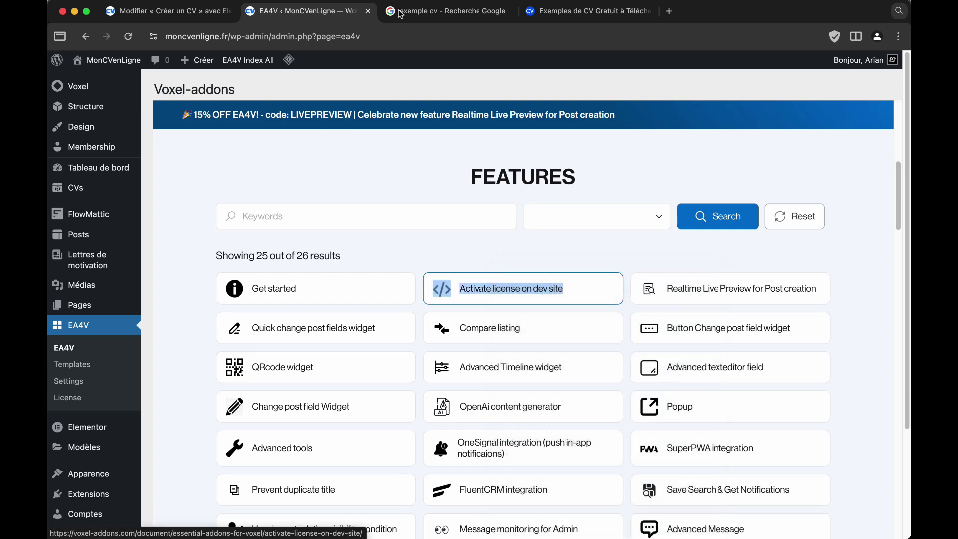
# Open the Essential Addons for Voxel product page on voxel-addons.com and go to its Pricing section.
pyautogui.click(399, 14)
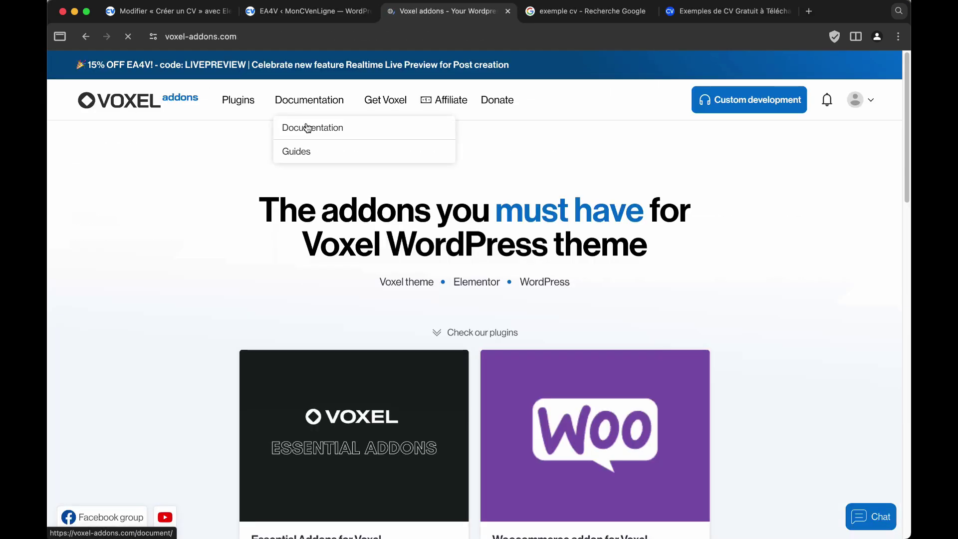
pyautogui.scroll(-3, 324, 299)
pyautogui.click(324, 435)
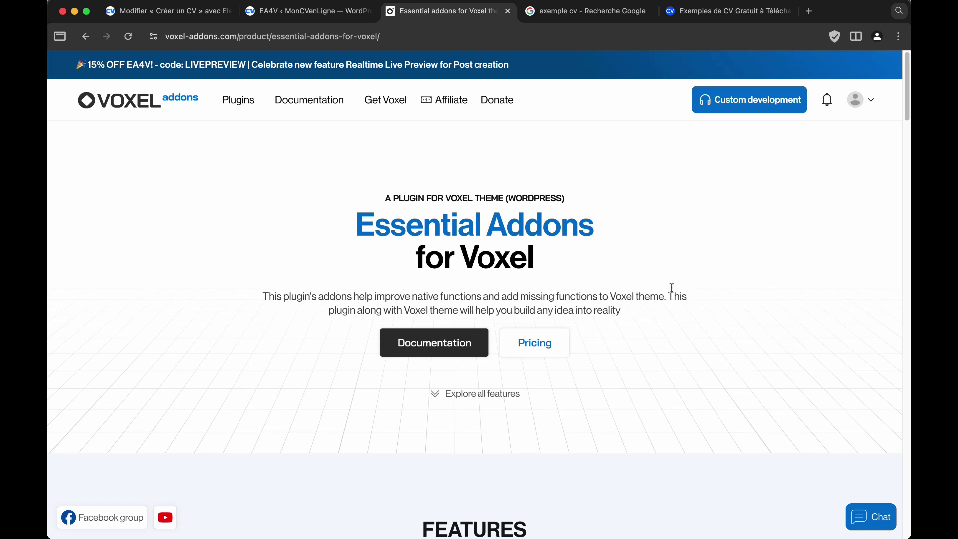
pyautogui.scroll(-7, 680, 280)
pyautogui.scroll(-15, 204, 228)
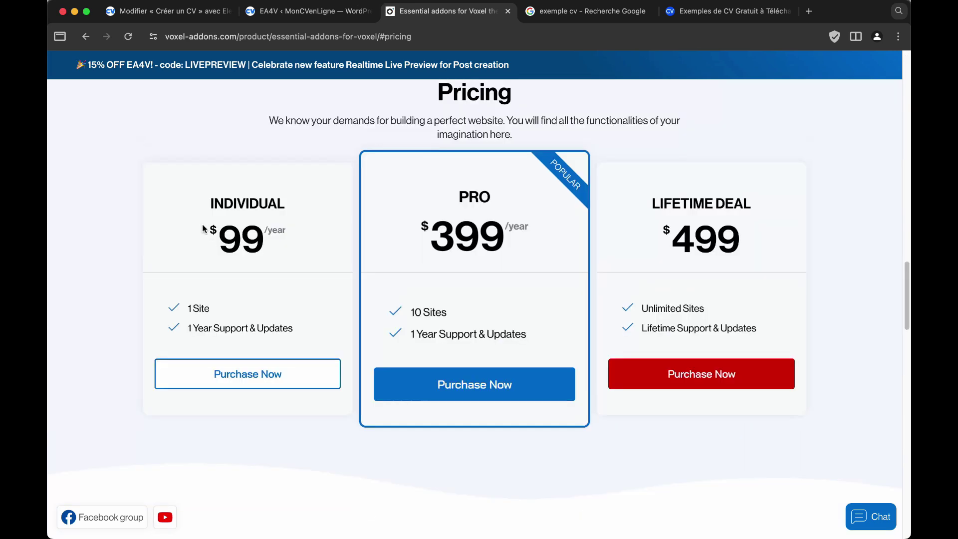
# Compare the prices, site limits and support terms of the Individual, Pro and Lifetime Deal plans, and return to the Features list.
pyautogui.scroll(3, 299, 349)
pyautogui.scroll(-1, 220, 409)
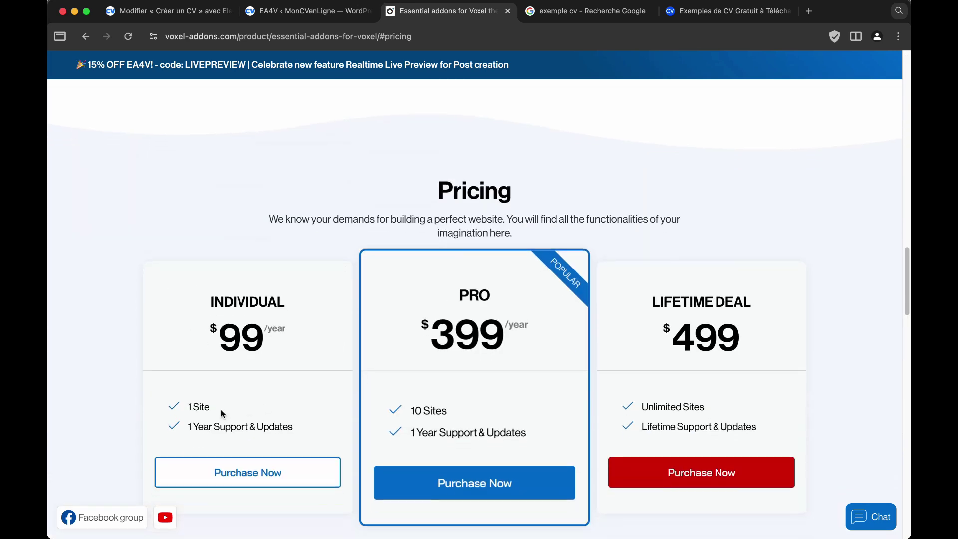
pyautogui.scroll(-5, 311, 406)
pyautogui.scroll(5, 311, 409)
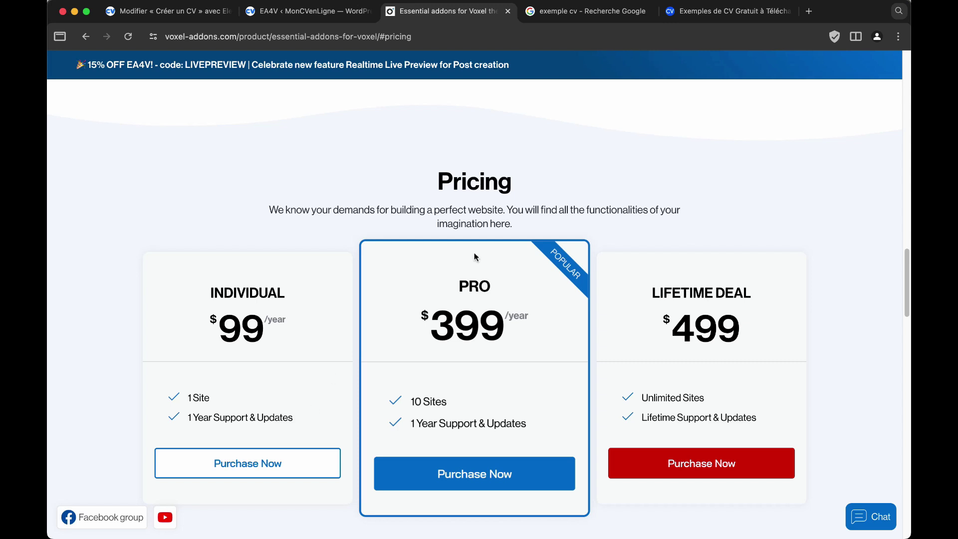
pyautogui.scroll(-2, 475, 262)
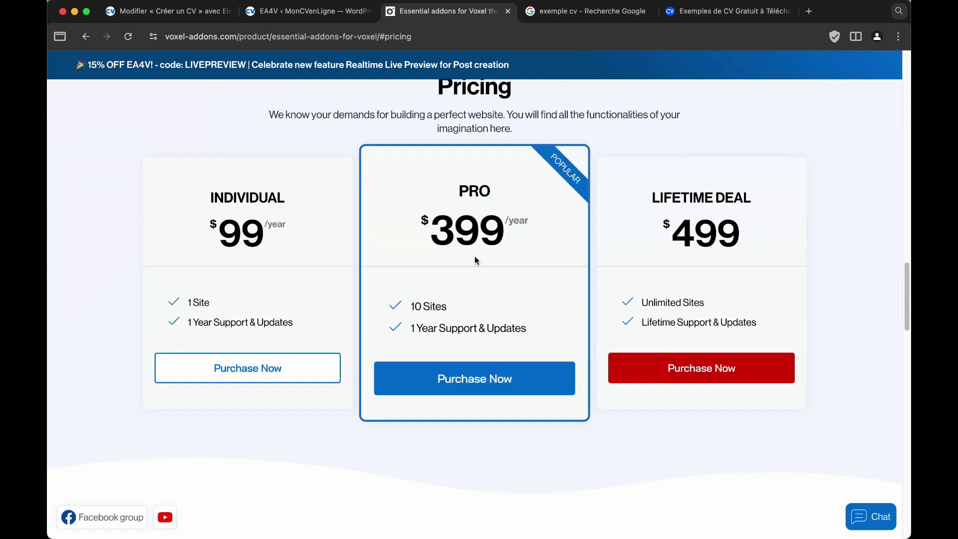
pyautogui.scroll(-4, 475, 260)
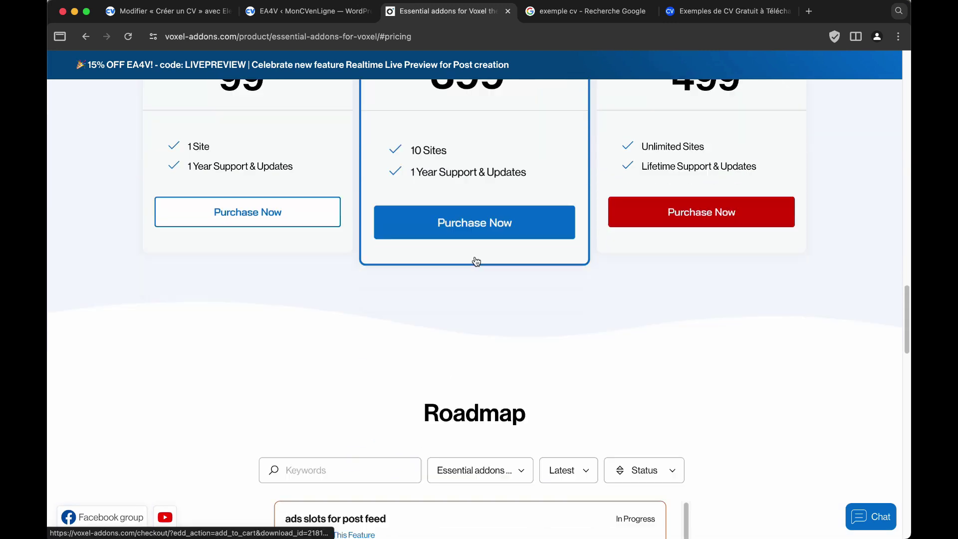
pyautogui.scroll(2, 648, 234)
pyautogui.moveTo(710, 249); pyautogui.dragTo(643, 246)
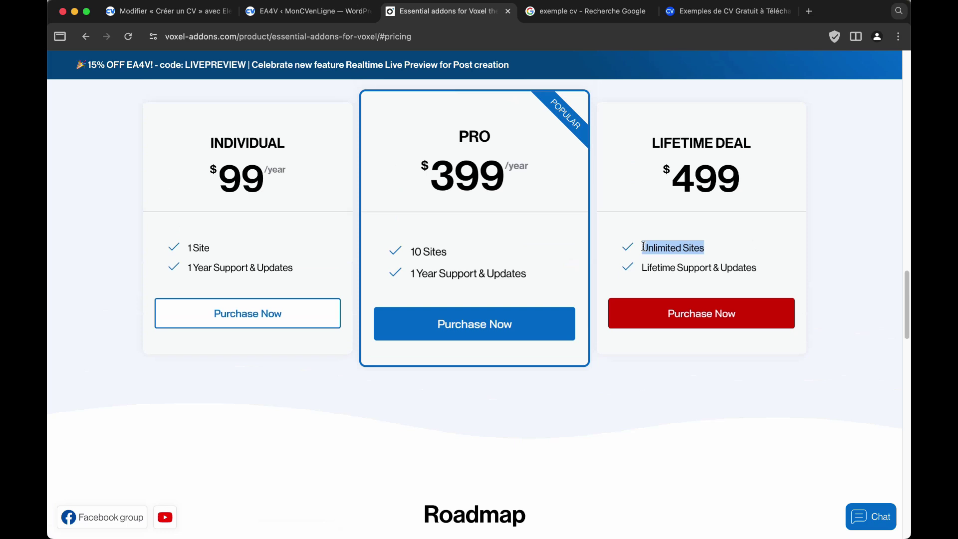
pyautogui.click(803, 231)
pyautogui.scroll(2, 486, 320)
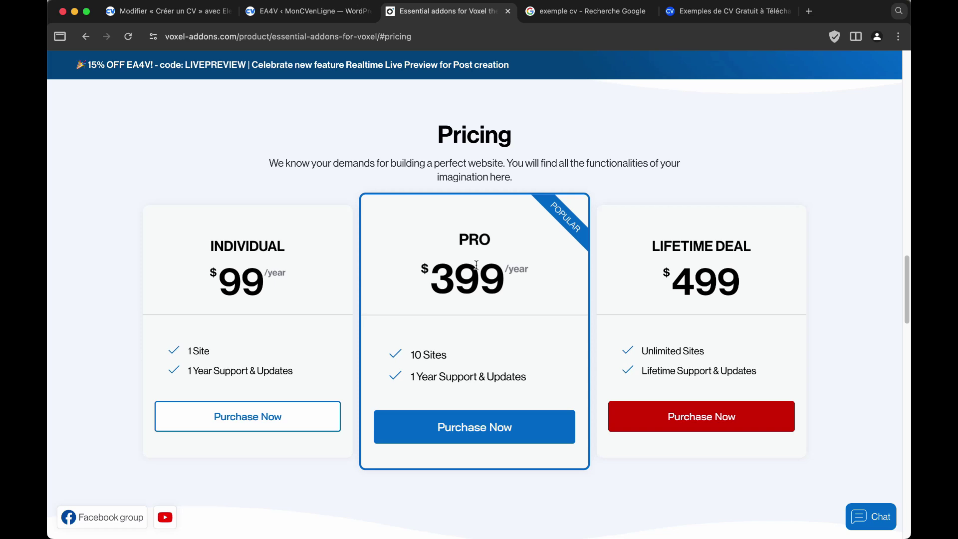
pyautogui.scroll(1, 476, 265)
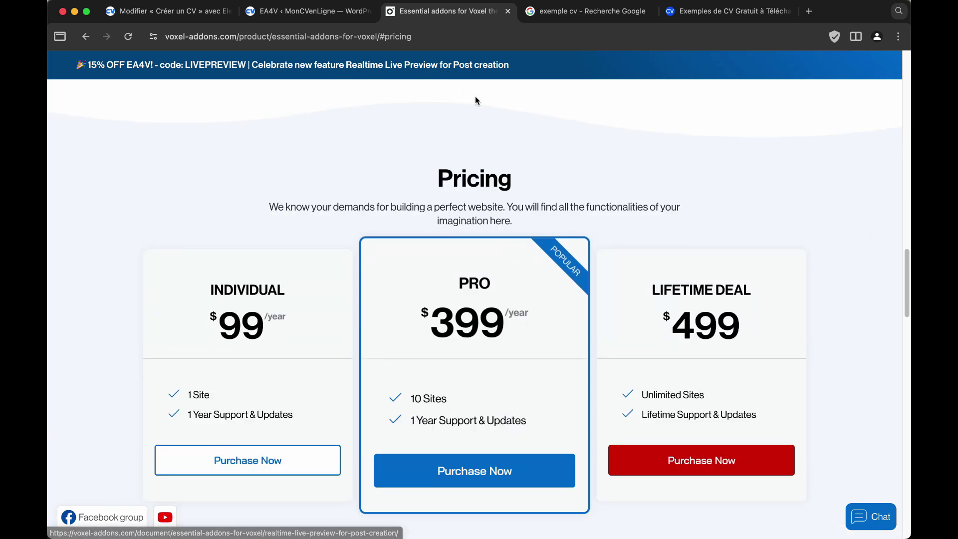
pyautogui.scroll(-4, 885, 165)
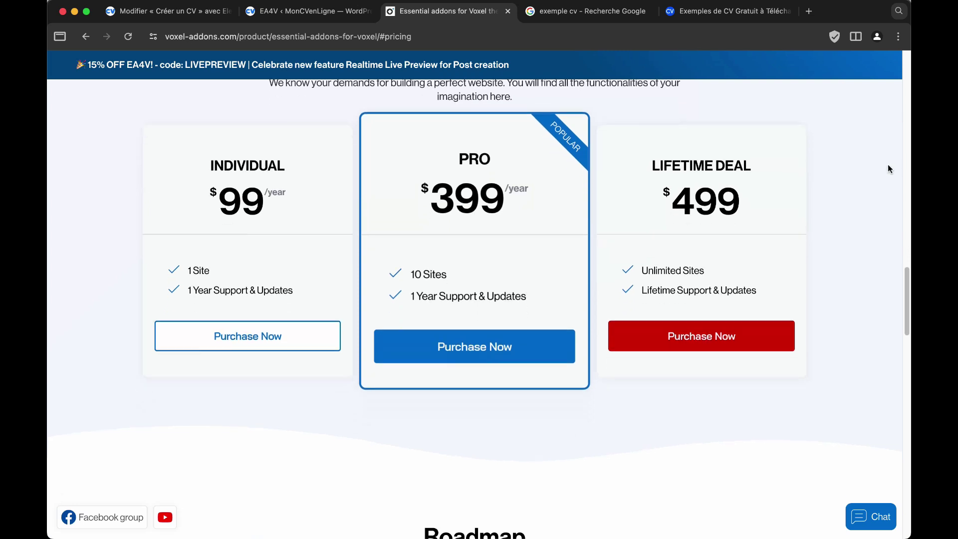
pyautogui.scroll(3, 300, 165)
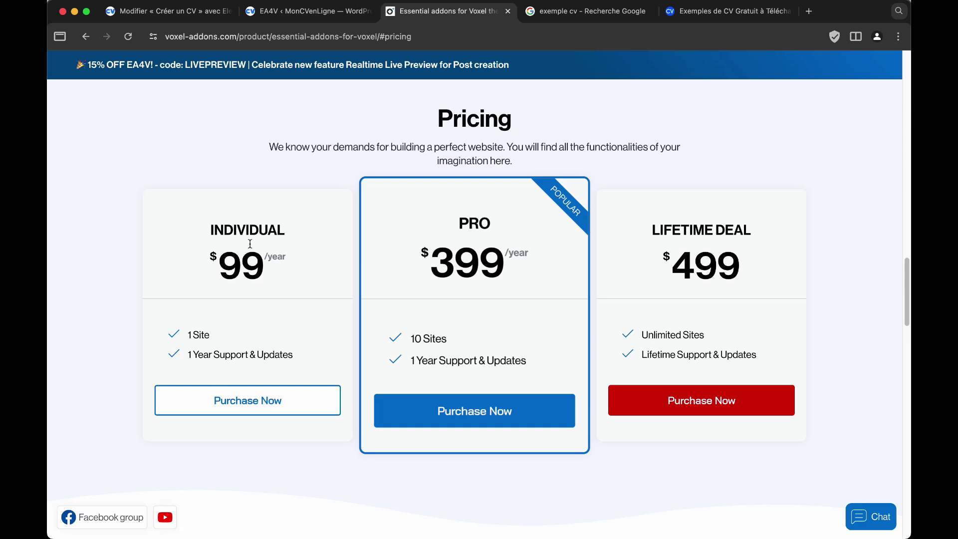
pyautogui.moveTo(419, 268); pyautogui.dragTo(791, 179)
pyautogui.click(830, 163)
pyautogui.scroll(15, 312, 187)
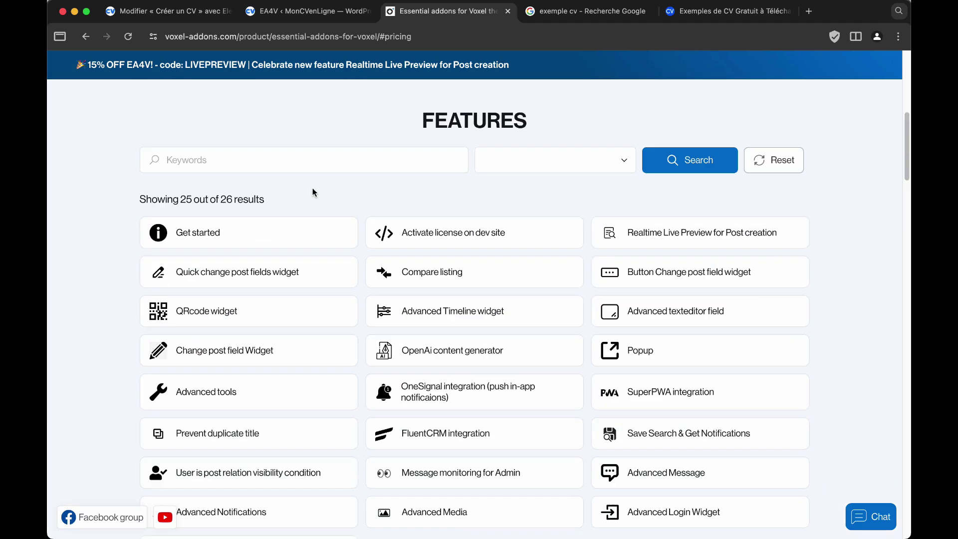